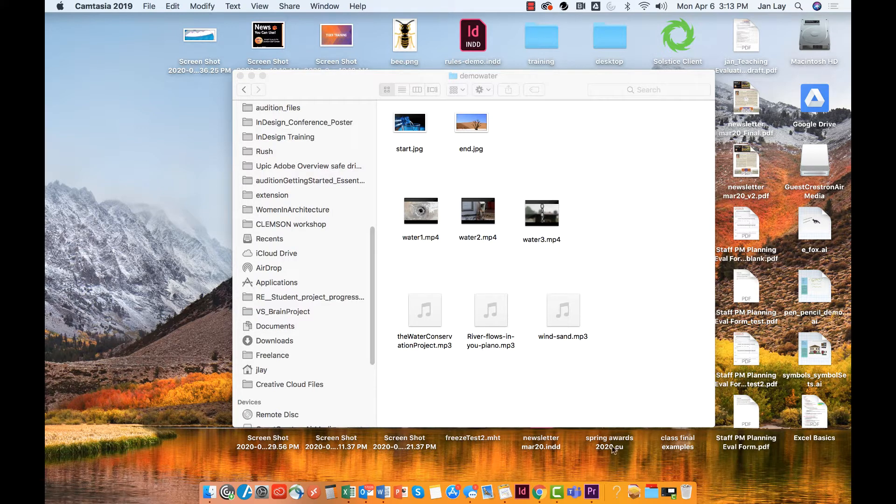
Switch to Premiere Pro and create a new project named "demowater PP basics", saved in the demowater folder
click(592, 493)
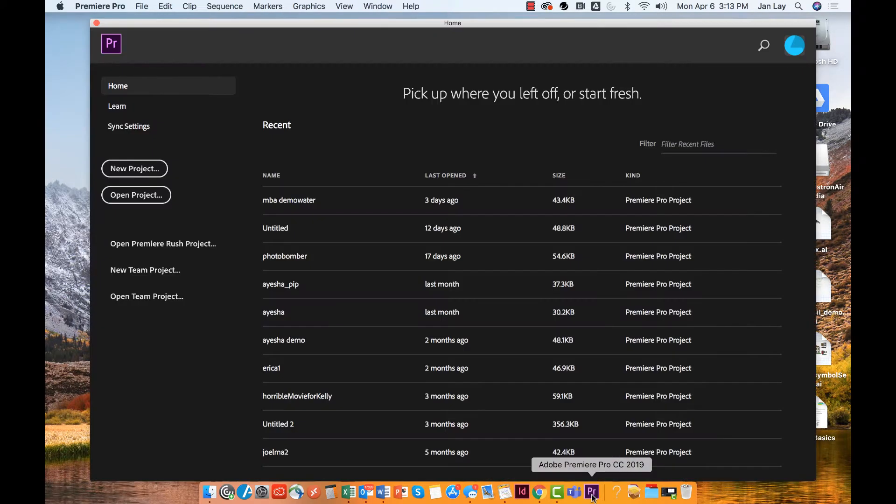
click(139, 172)
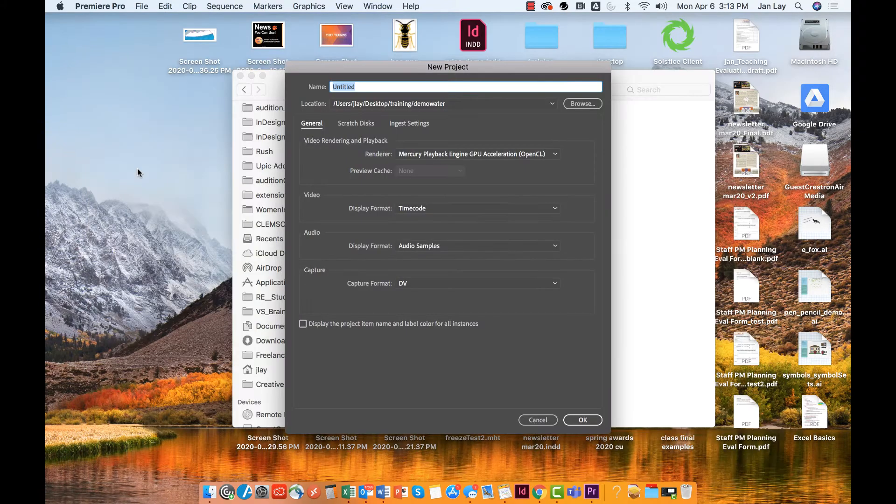
text(demos)
text(demowater PP basics)
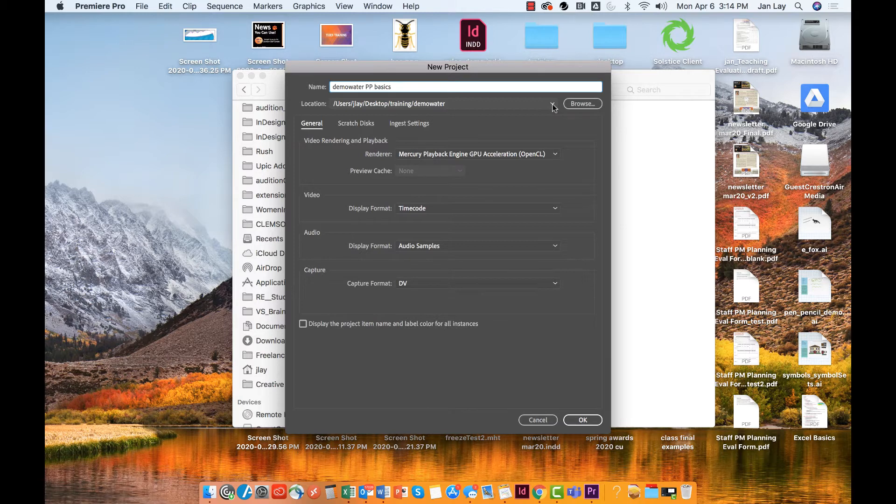
click(582, 105)
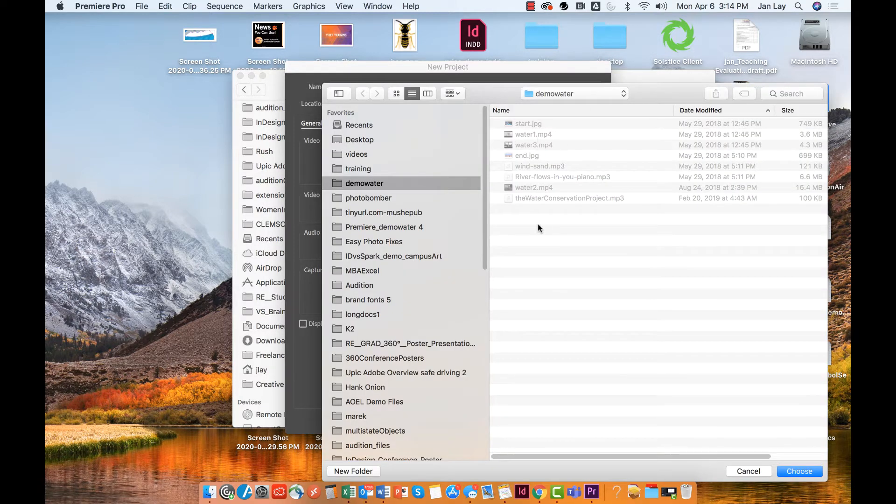
click(798, 471)
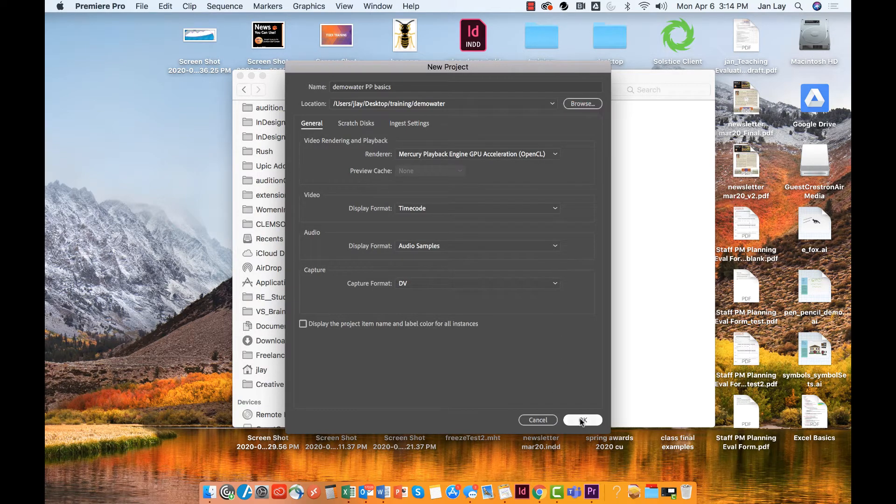
click(582, 421)
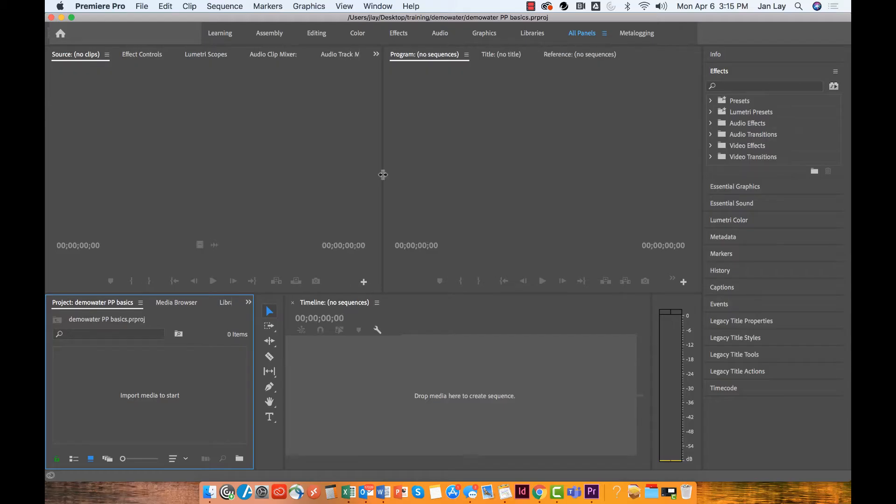
Reset the All Panels workspace to its saved layout and collapse the Info panel
drag(382, 175, 271, 189)
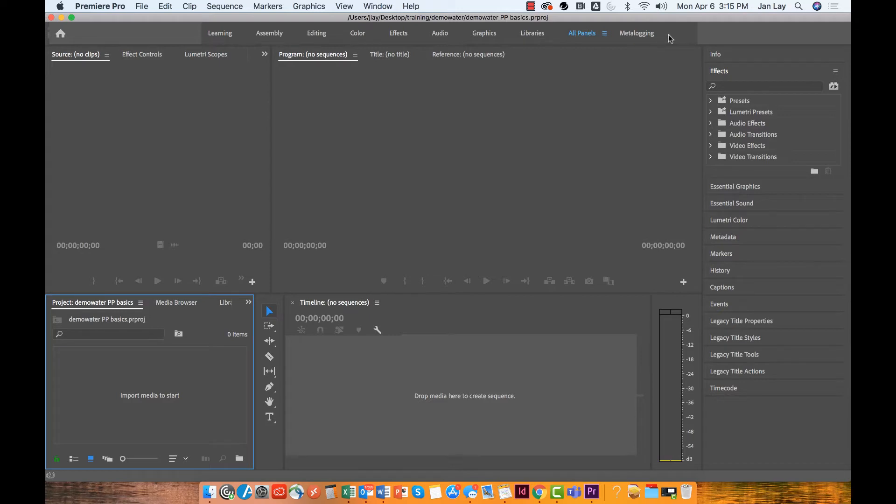
click(378, 6)
mouse_move(385, 21)
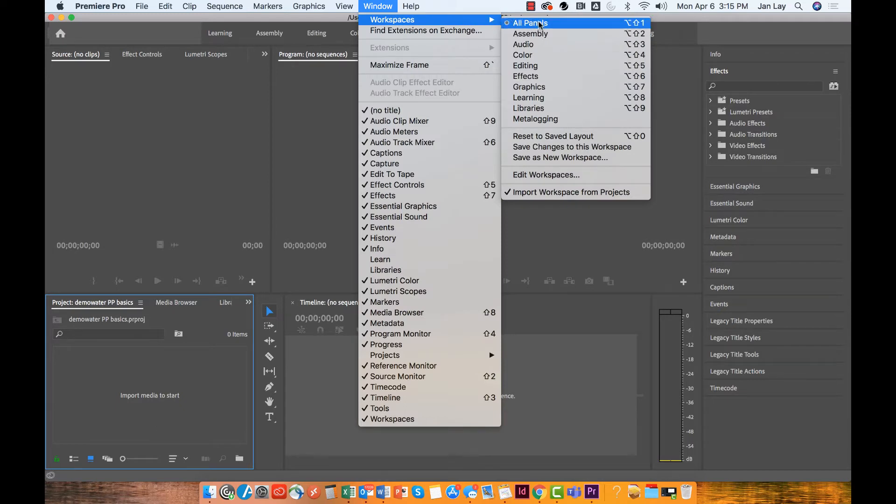
click(572, 138)
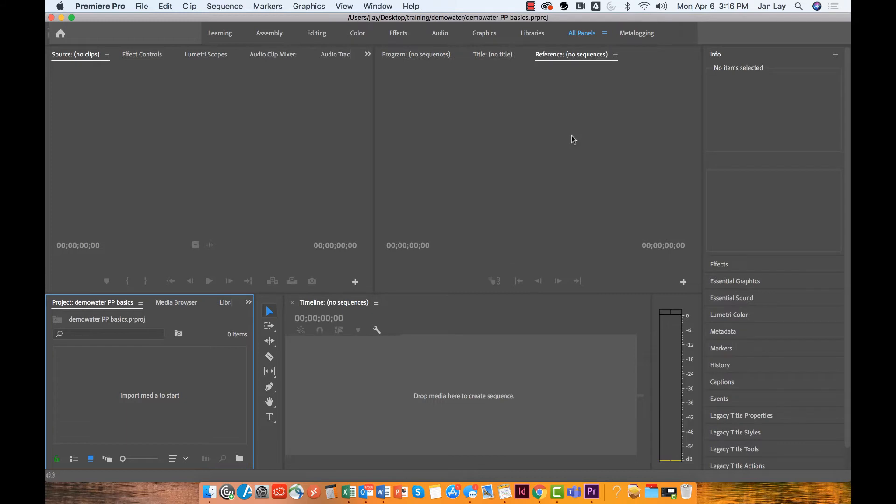
click(806, 59)
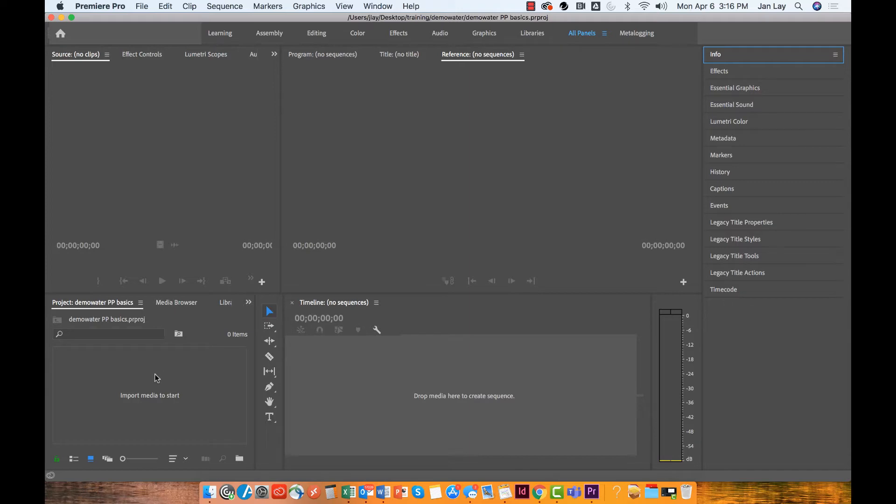
Import all eight media files from the demowater folder, from start.jpg through theWaterConservationProject.mp3, into the project
right_click(161, 386)
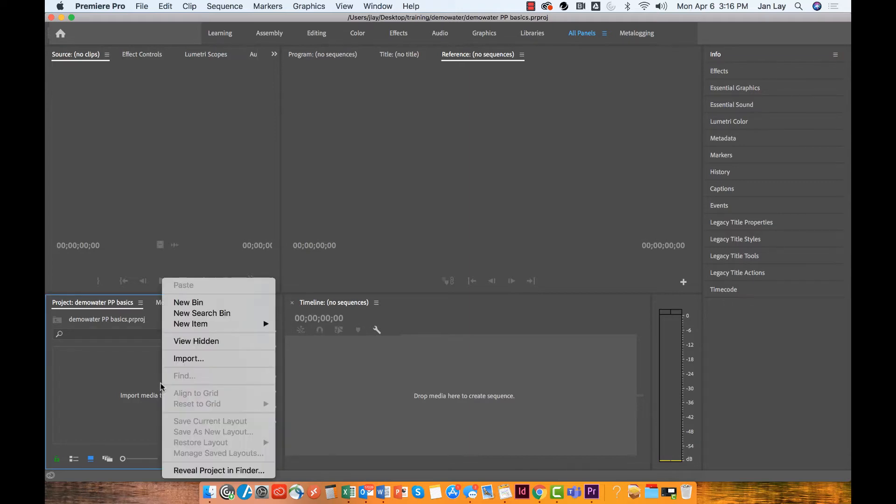
click(187, 359)
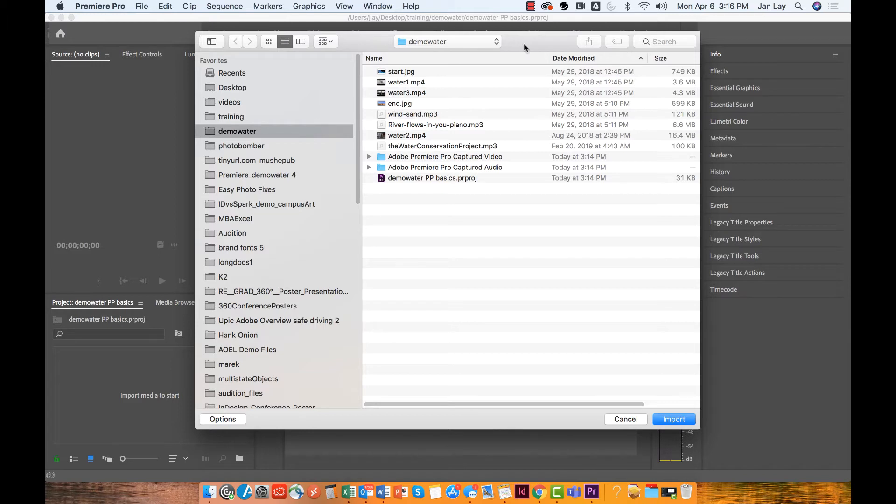
click(399, 147)
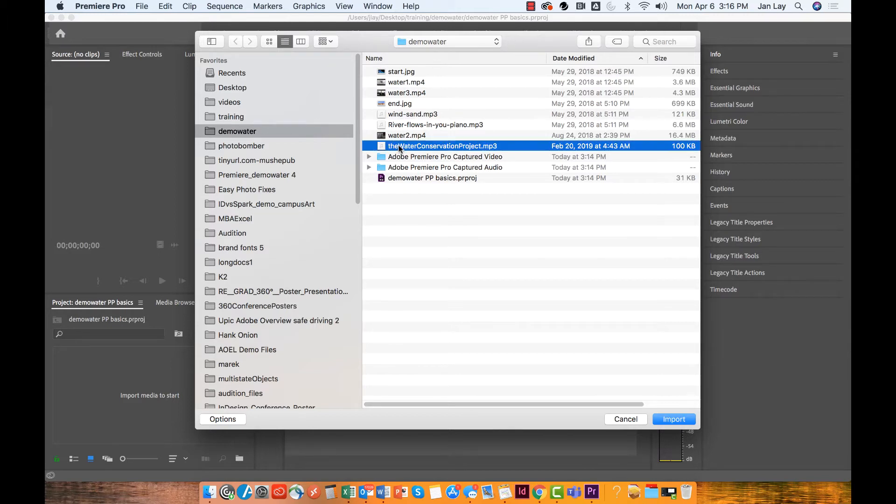
shift+click(402, 72)
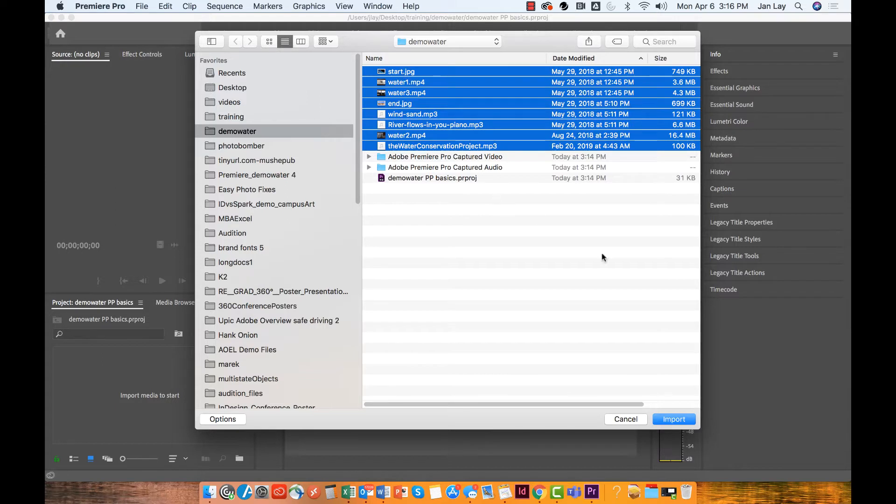
click(673, 419)
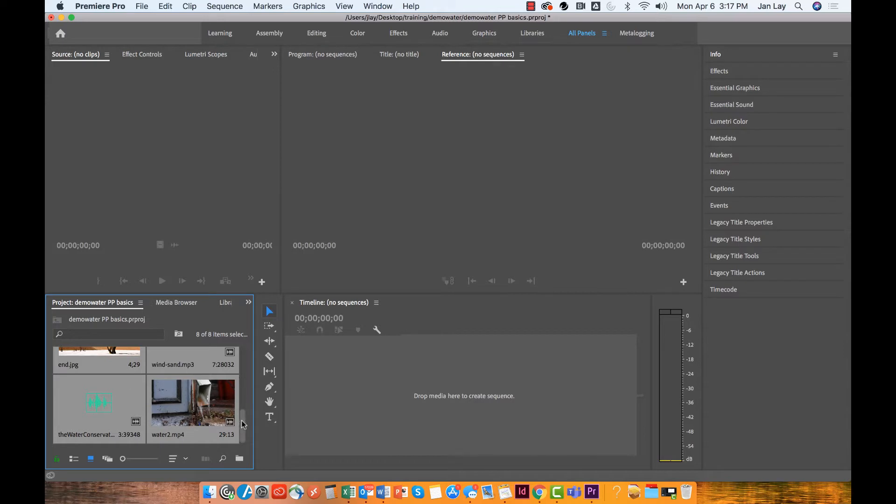
Look through the imported images, videos and audio files in the project, comparing list view with icon view
scroll(248, 373, up, 5)
drag(248, 366, 243, 419)
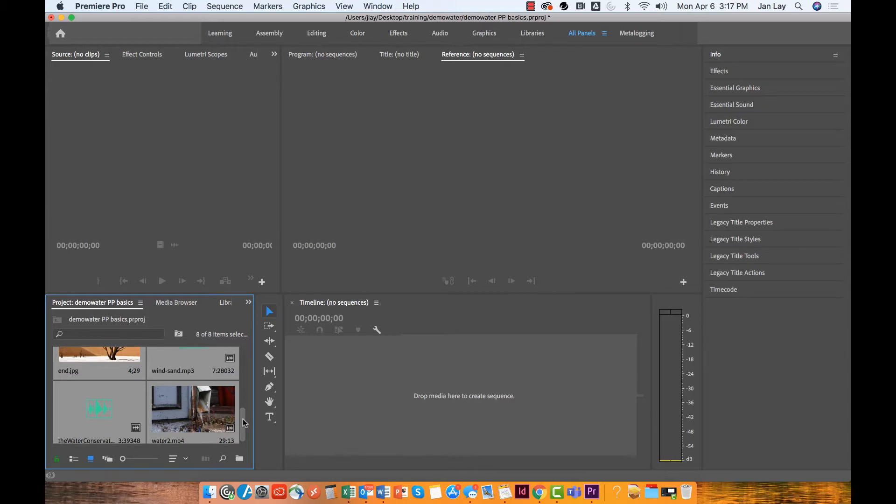
scroll(102, 394, up, 2)
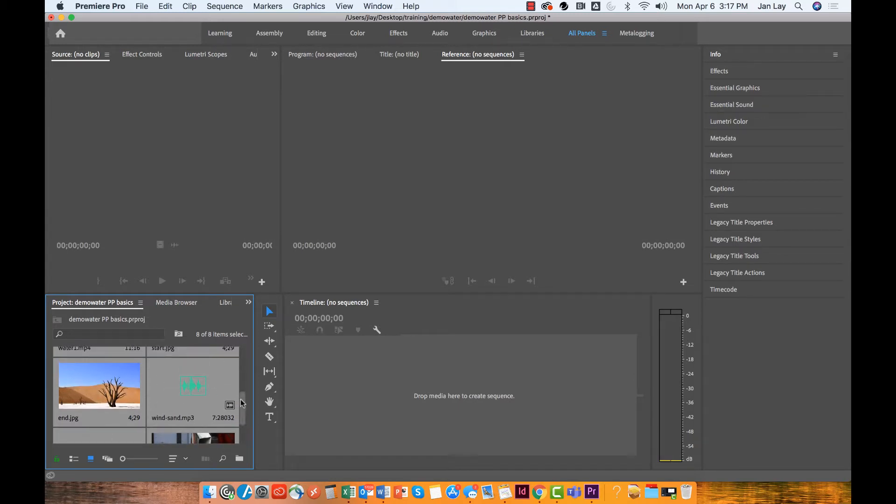
mouse_move(243, 405)
mouse_down()
mouse_move(243, 357)
mouse_move(241, 430)
mouse_move(239, 388)
mouse_up()
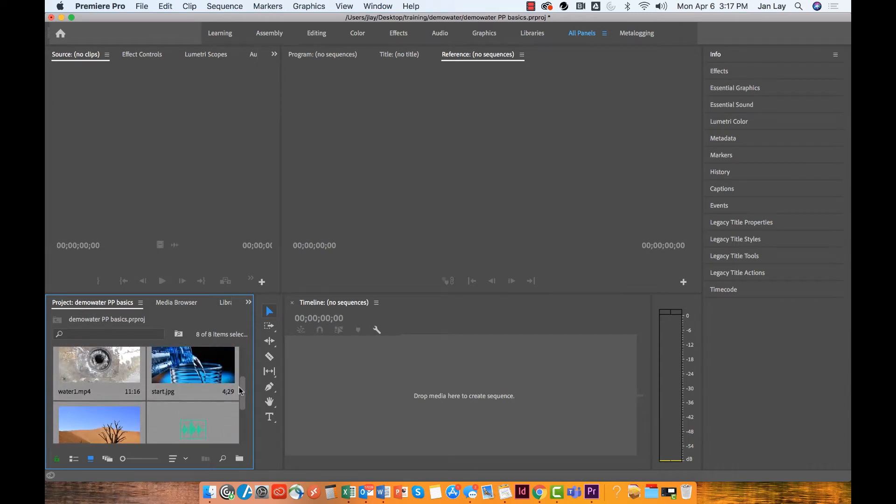
click(73, 459)
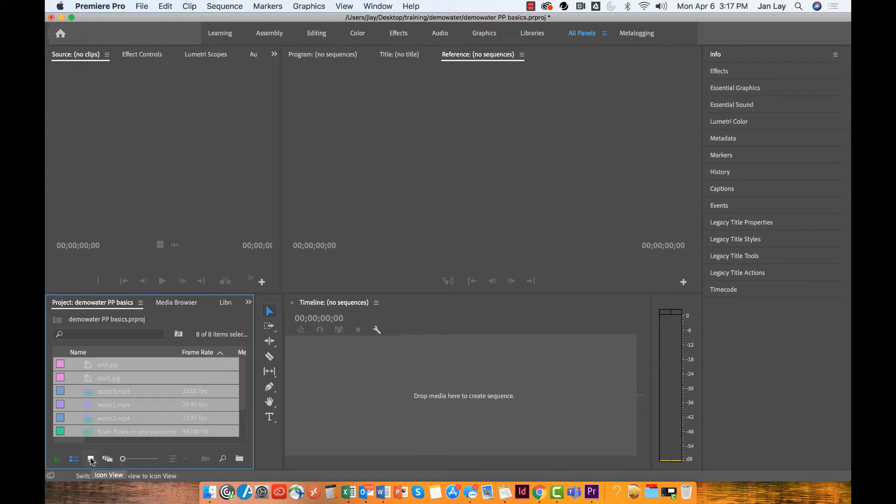
click(91, 460)
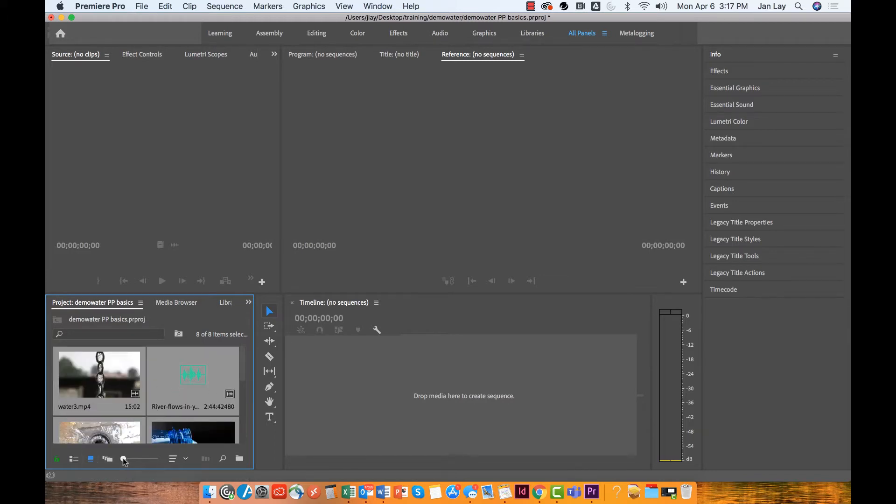
mouse_move(124, 460)
mouse_down()
mouse_move(142, 461)
mouse_move(120, 460)
mouse_up()
mouse_move(243, 372)
mouse_down()
mouse_move(243, 439)
mouse_move(243, 366)
mouse_move(242, 413)
mouse_move(242, 376)
mouse_up()
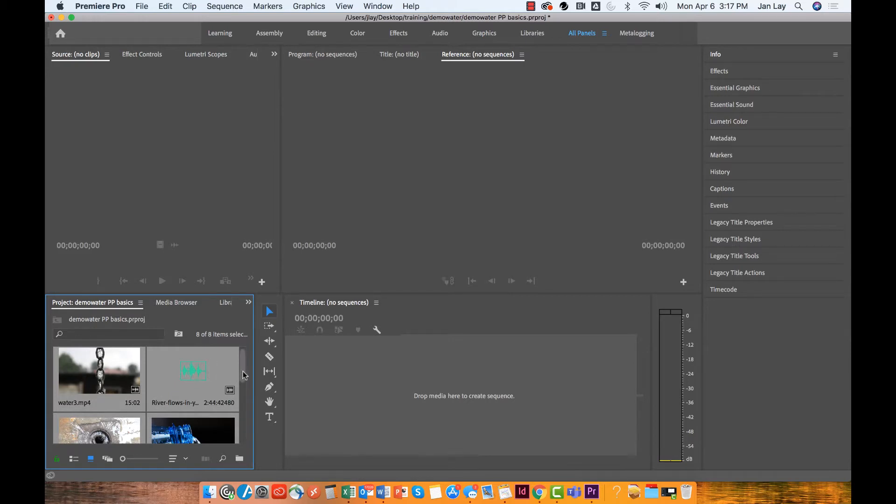
drag(243, 375, 242, 399)
scroll(127, 348, up, 3)
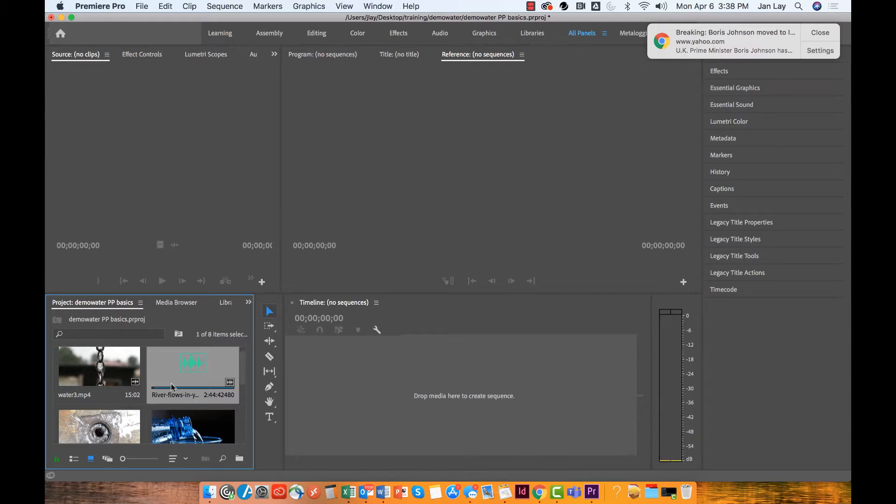
scroll(242, 368, down, 3)
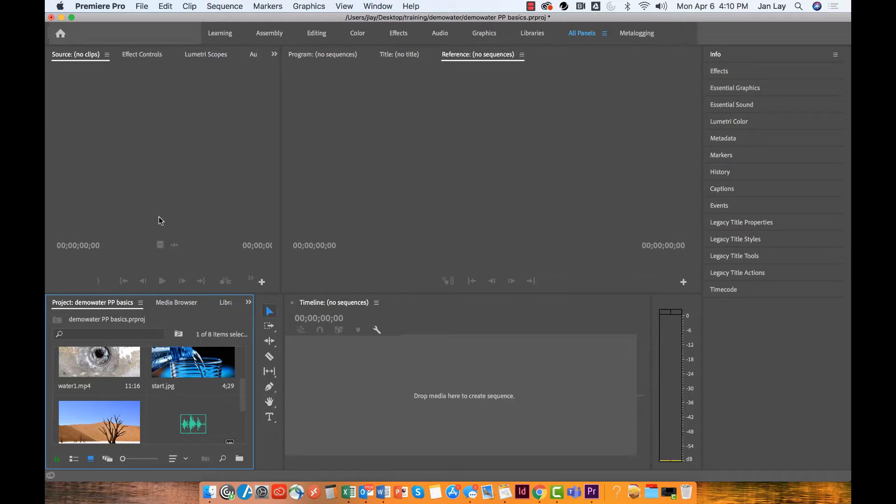
scroll(156, 370, up, 3)
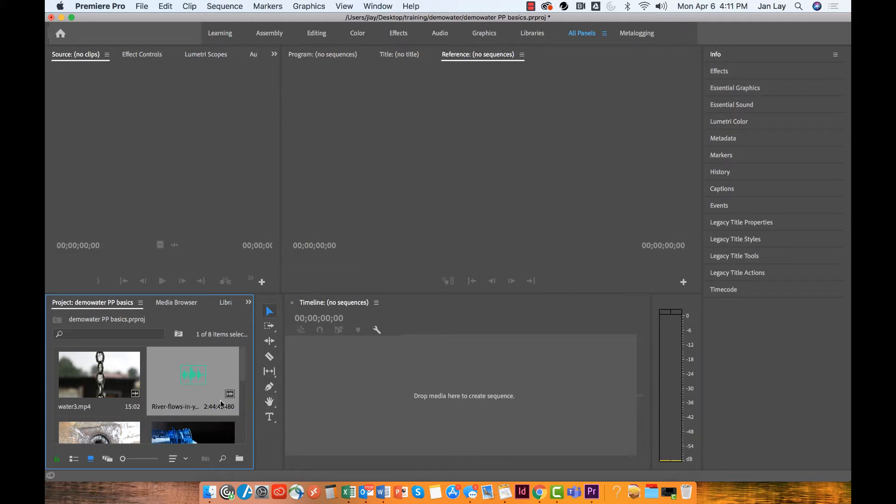
Open water1.mp4 in the Source monitor and widen the monitor until all its playback controls fit
scroll(222, 404, down, 3)
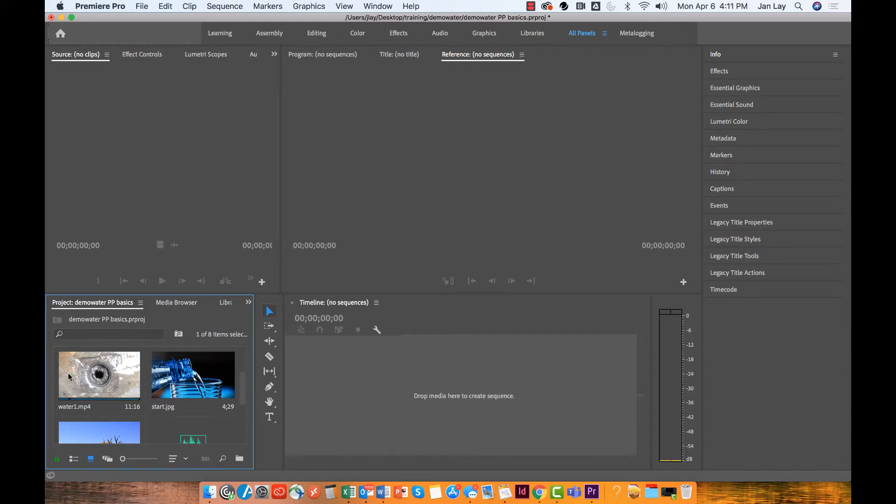
click(102, 374)
double_click(102, 374)
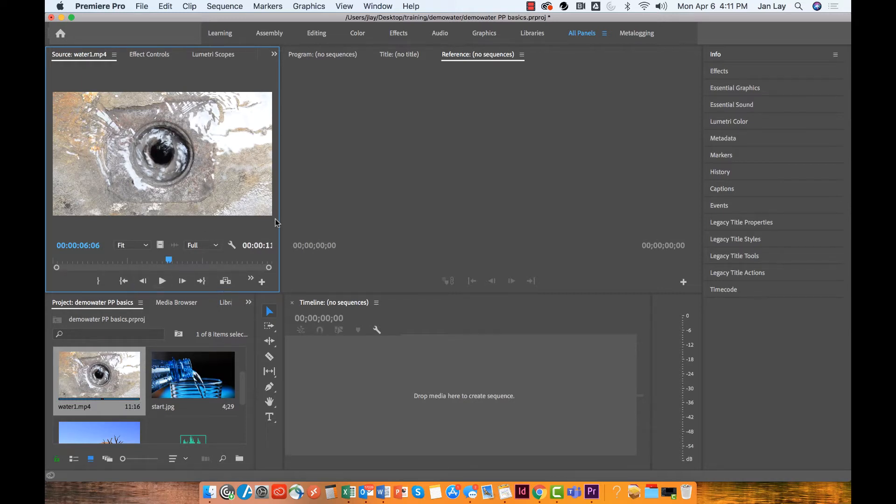
drag(280, 219, 283, 219)
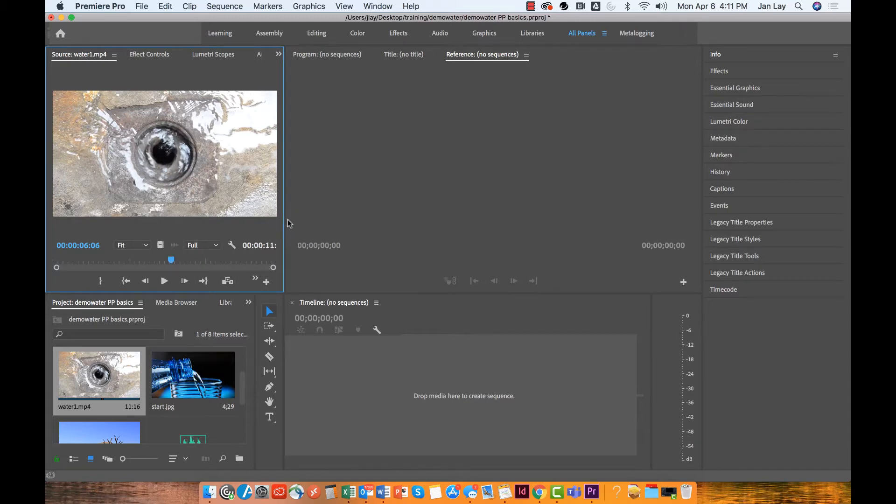
drag(284, 216, 310, 216)
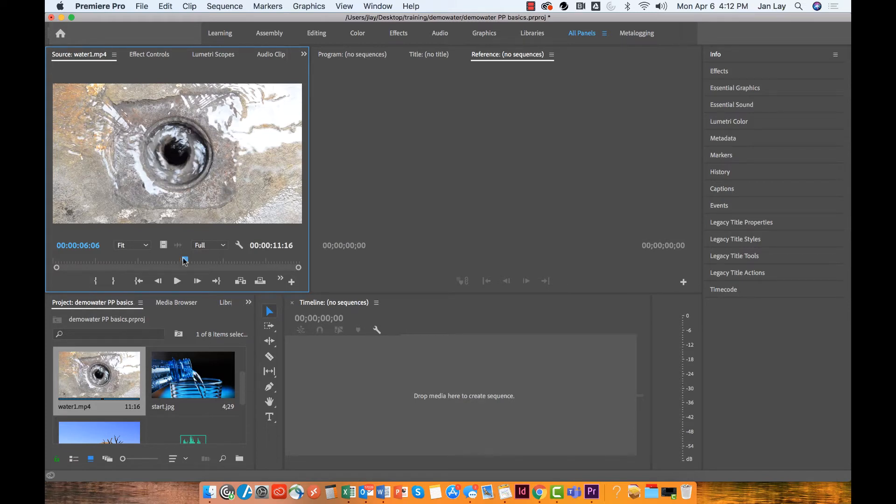
Mark an In point at 00:00:00:00 and an Out point at 00:00:03:29 on the water1.mp4 source clip
drag(186, 260, 51, 264)
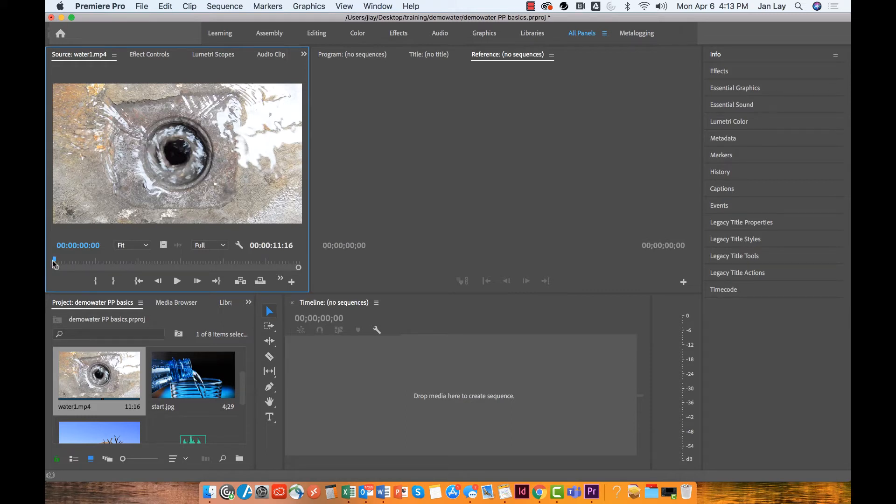
click(95, 282)
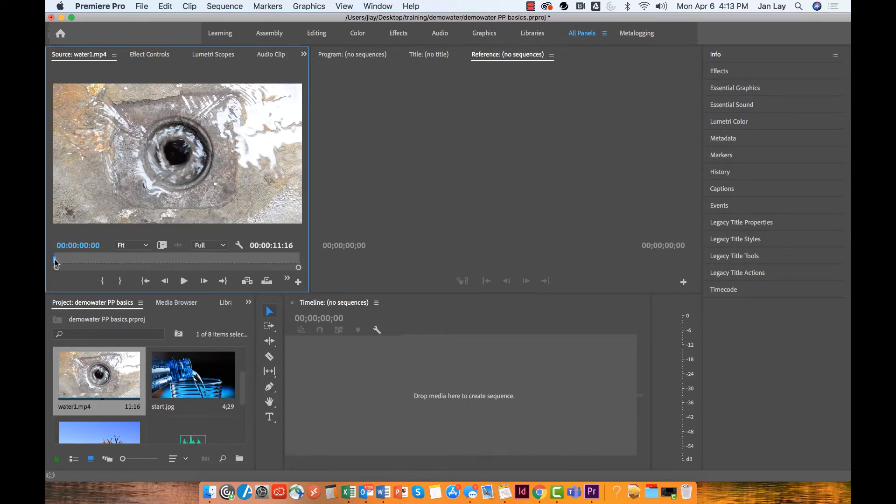
drag(55, 261, 139, 266)
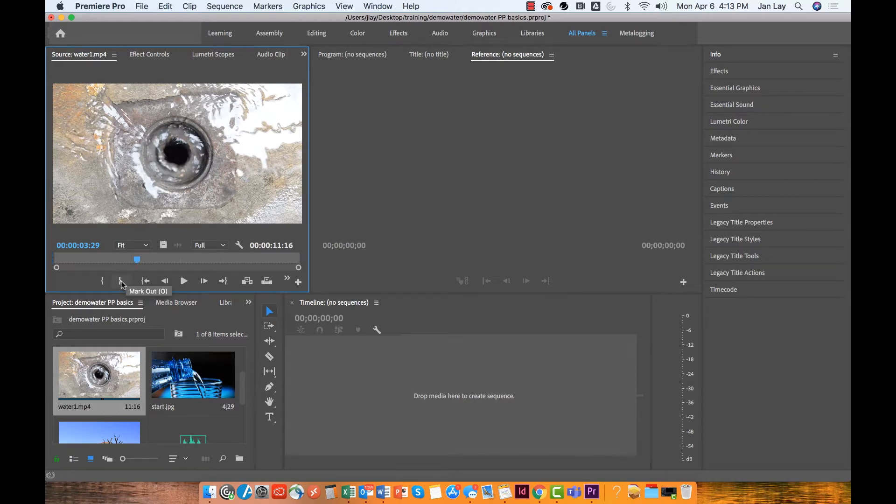
click(122, 281)
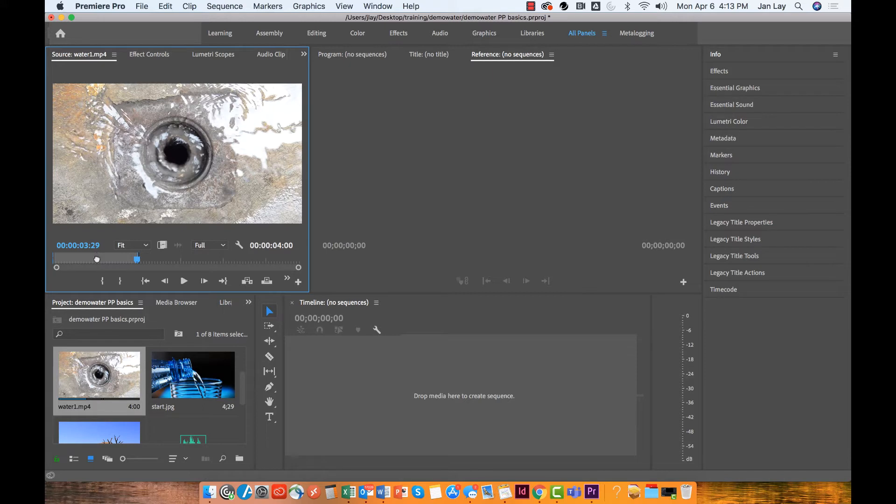
Slide the marked four-second range of water1.mp4 to the middle of the clip and preview part of it
drag(96, 259, 195, 258)
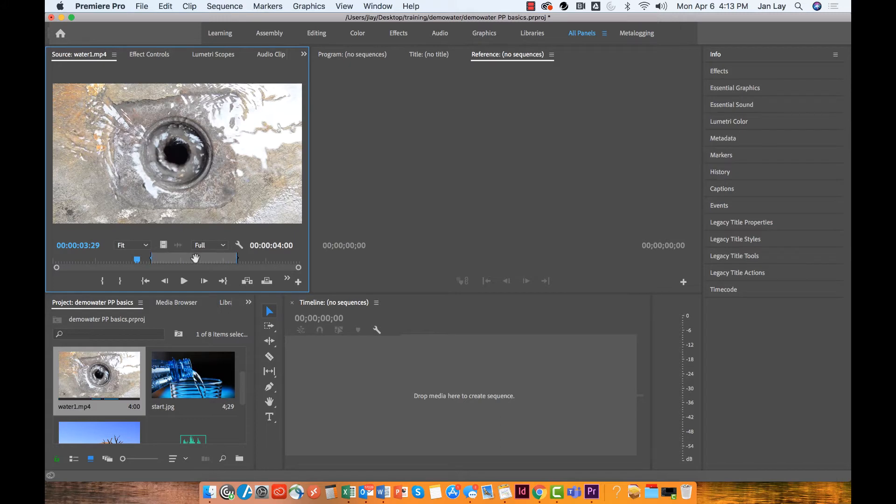
drag(137, 259, 177, 264)
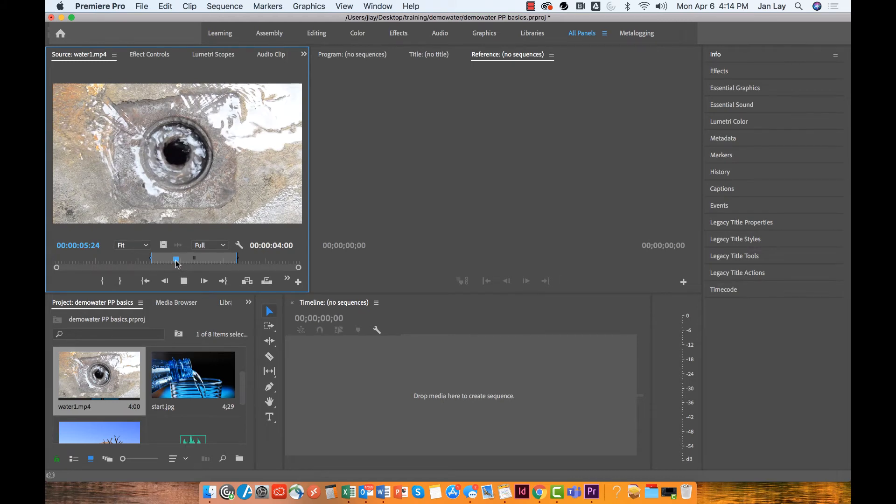
key(space)
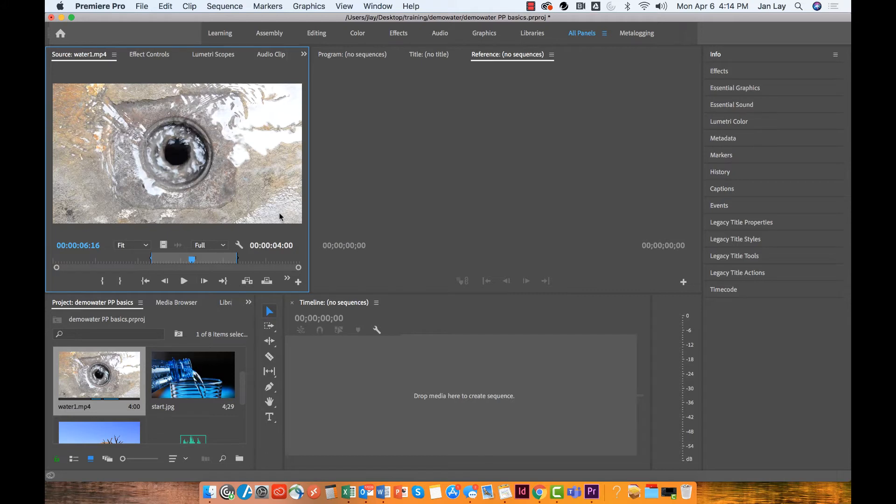
Place the marked range of water1.mp4 in the empty timeline as a new sequence and trim the clip's end to a 00:00:03:28 duration
key(space)
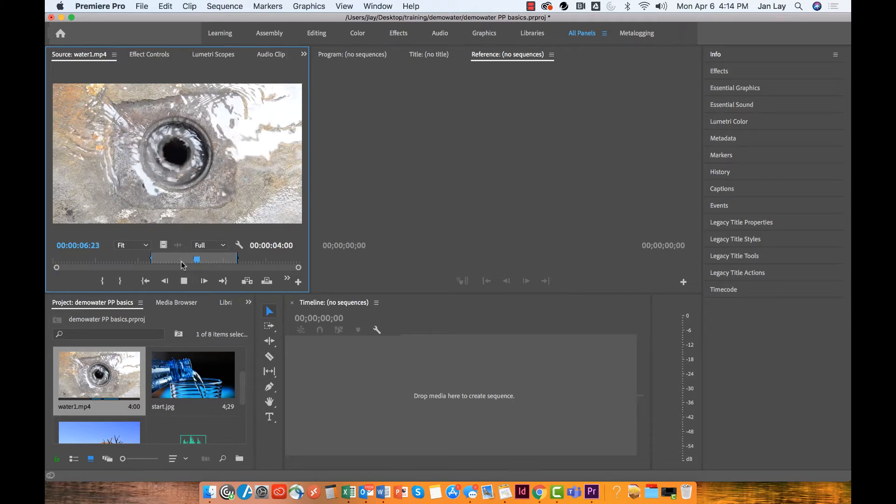
key(space)
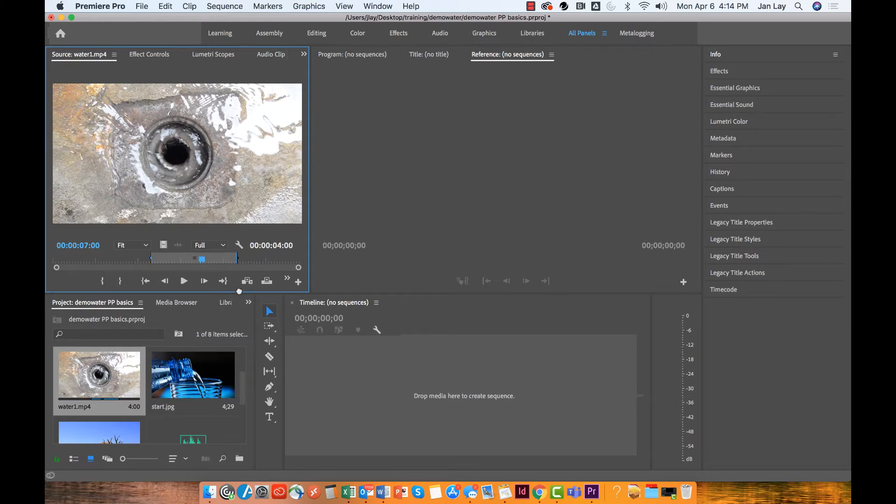
drag(289, 329, 315, 376)
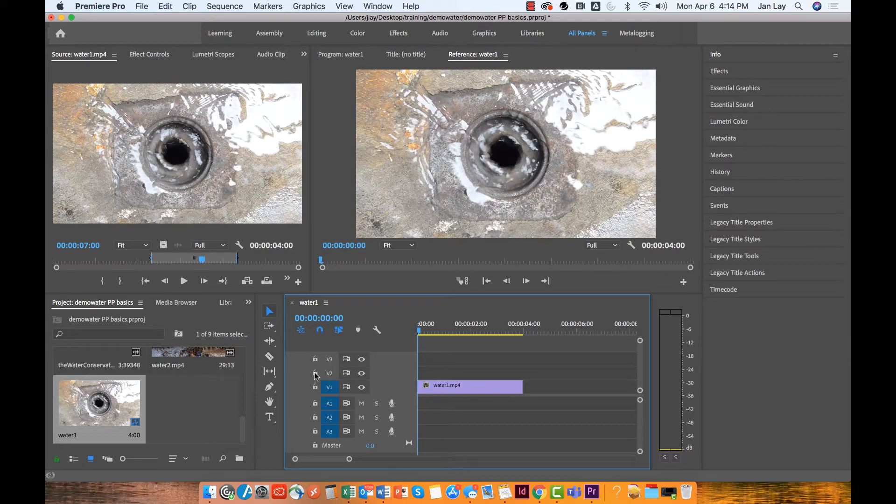
mouse_move(420, 332)
mouse_down()
mouse_move(483, 334)
mouse_move(425, 334)
mouse_move(469, 334)
mouse_move(436, 336)
mouse_up()
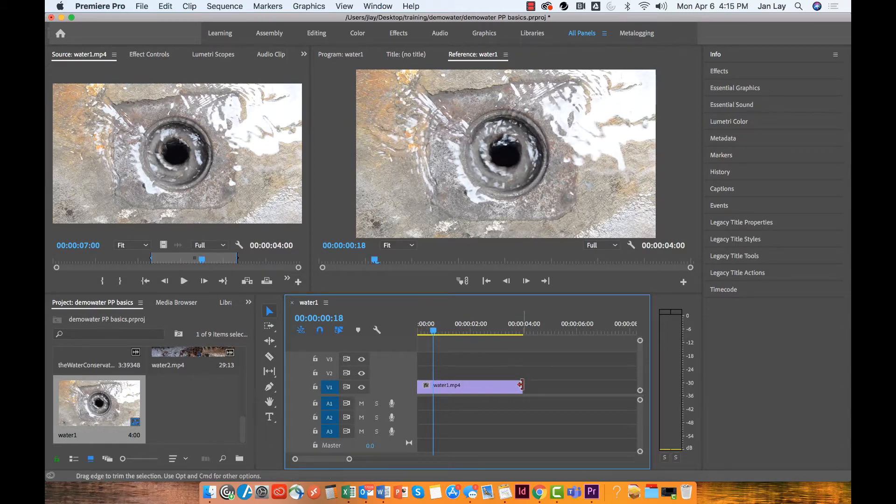
mouse_move(520, 385)
mouse_down()
mouse_move(559, 384)
mouse_move(501, 389)
mouse_move(519, 388)
mouse_up()
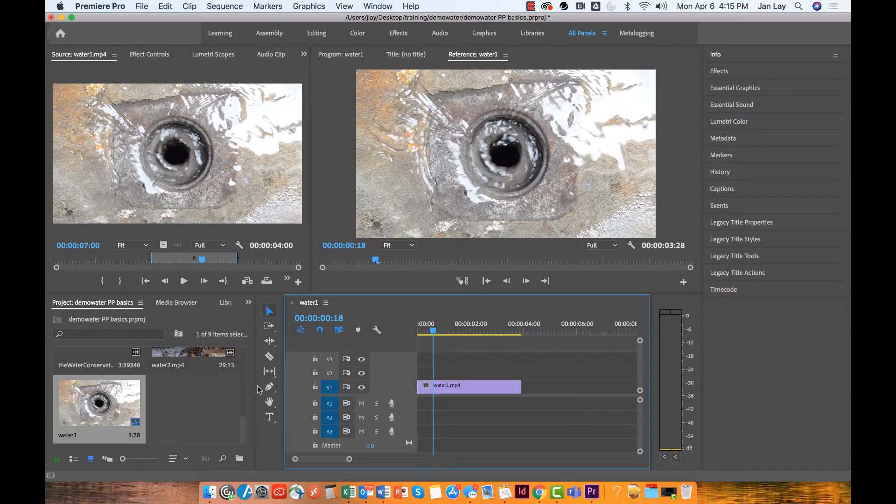
Open water2.mp4 in the Source monitor and preview it from about 00:00:10:06
scroll(183, 397, up, 2)
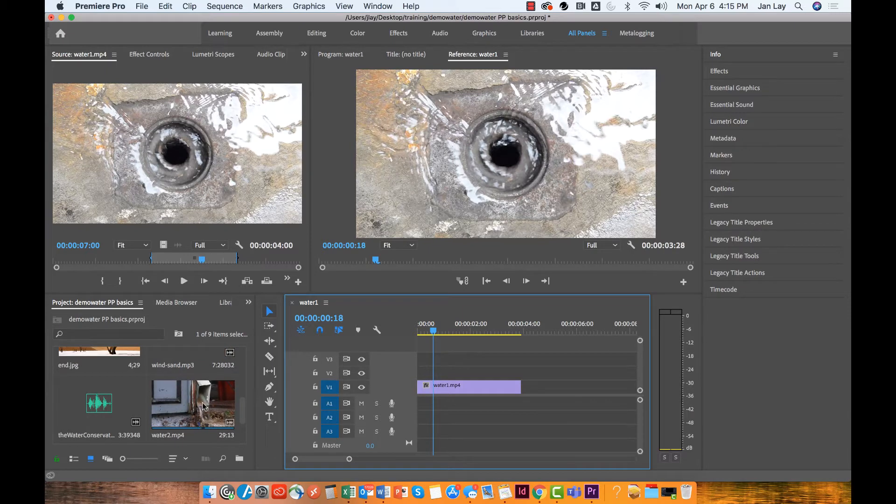
double_click(198, 405)
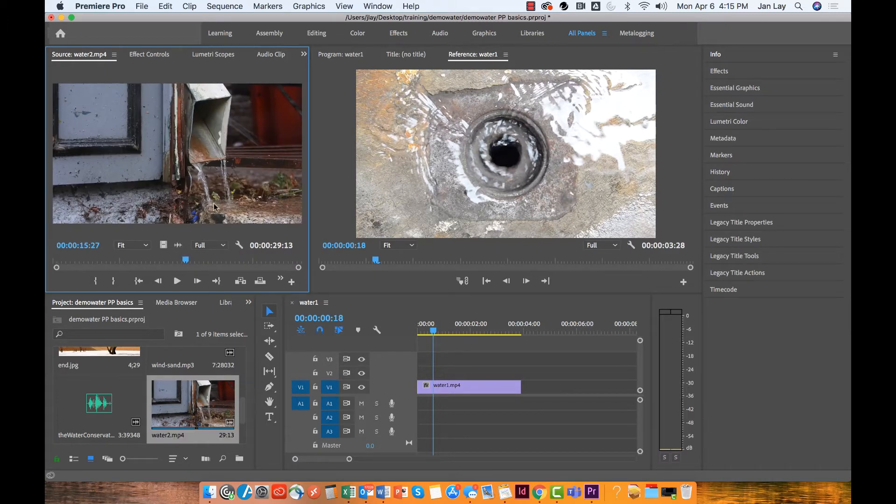
drag(186, 262, 138, 272)
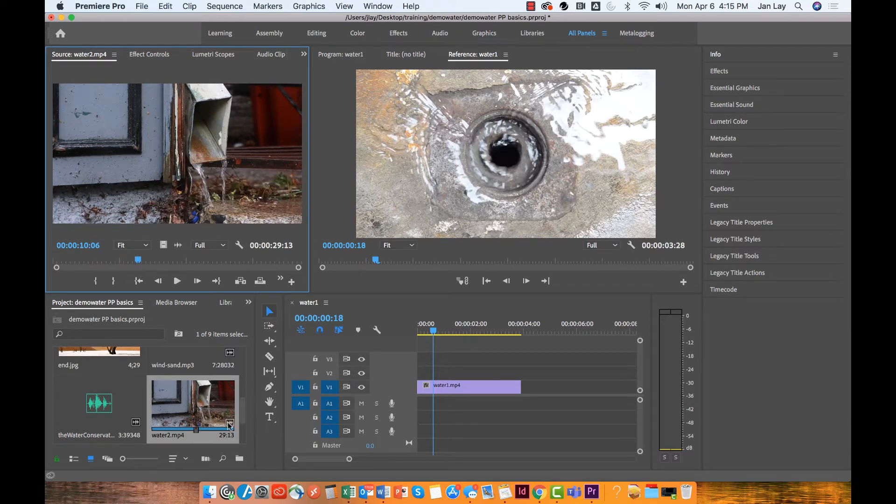
click(176, 279)
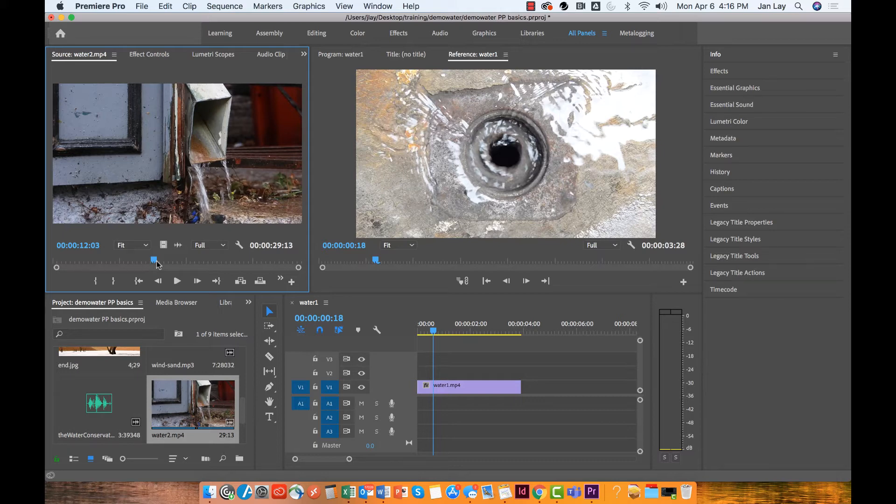
Mark water2.mp4 from 00:00:00:00 to 00:00:04:05 and add only its video to V1 directly after water1.mp4
drag(156, 263, 54, 266)
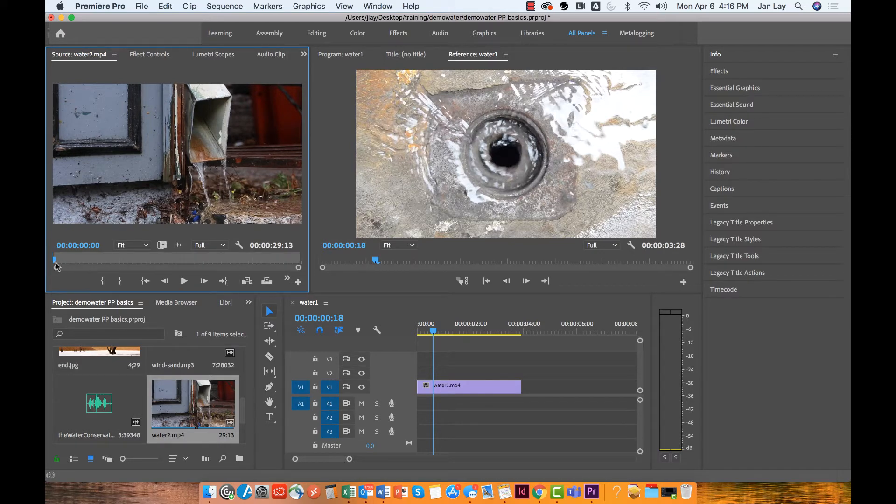
drag(54, 258, 88, 261)
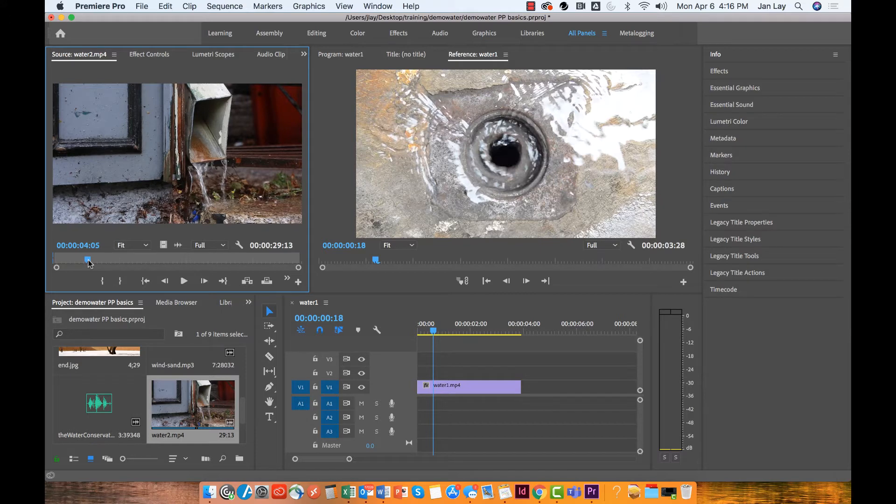
key(o)
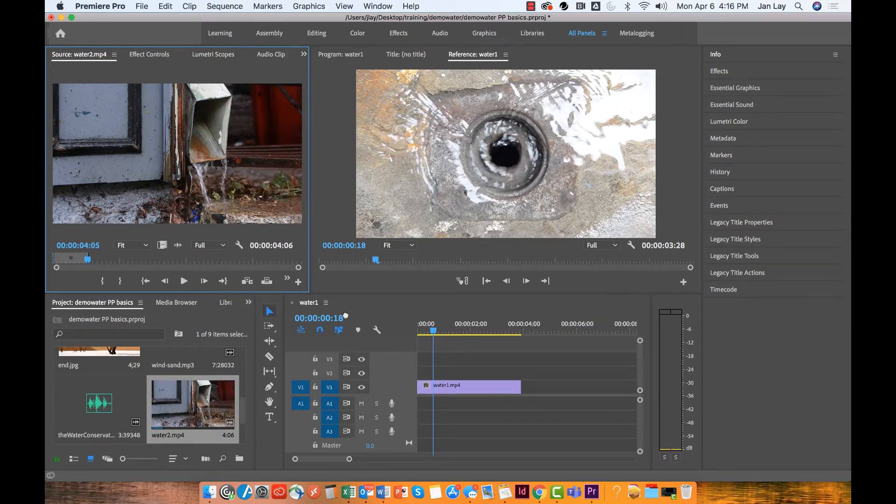
drag(345, 316, 521, 384)
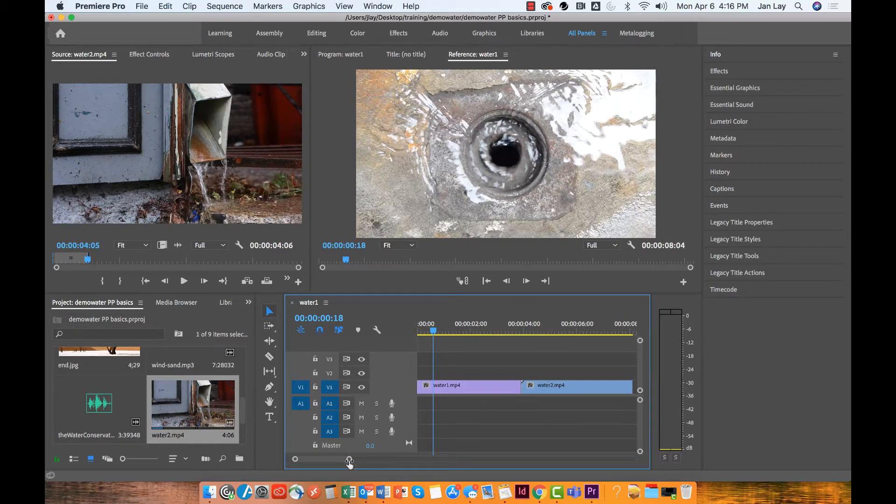
drag(349, 461, 448, 458)
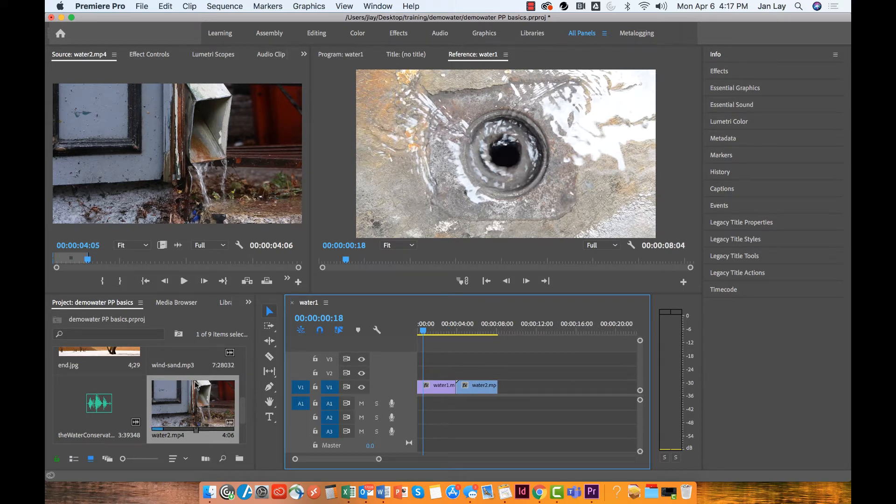
Open water3.mp4 in the Source monitor and preview a short stretch from the middle of the clip
drag(243, 413, 252, 359)
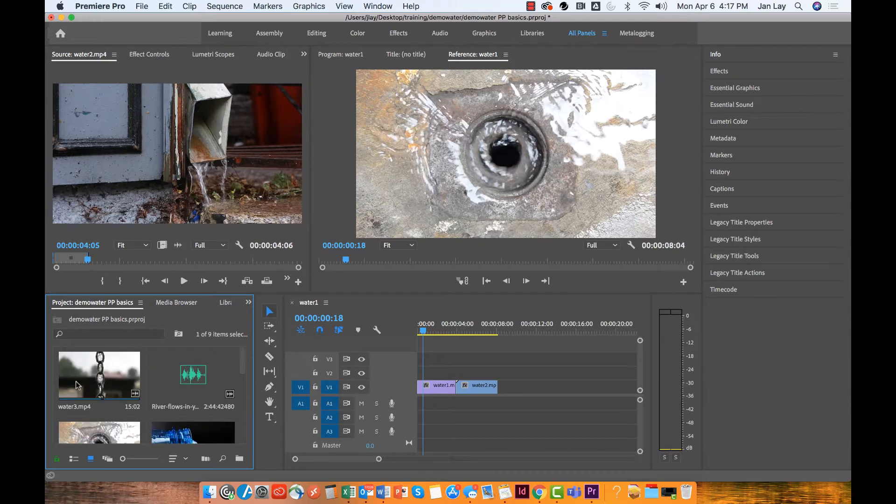
double_click(100, 380)
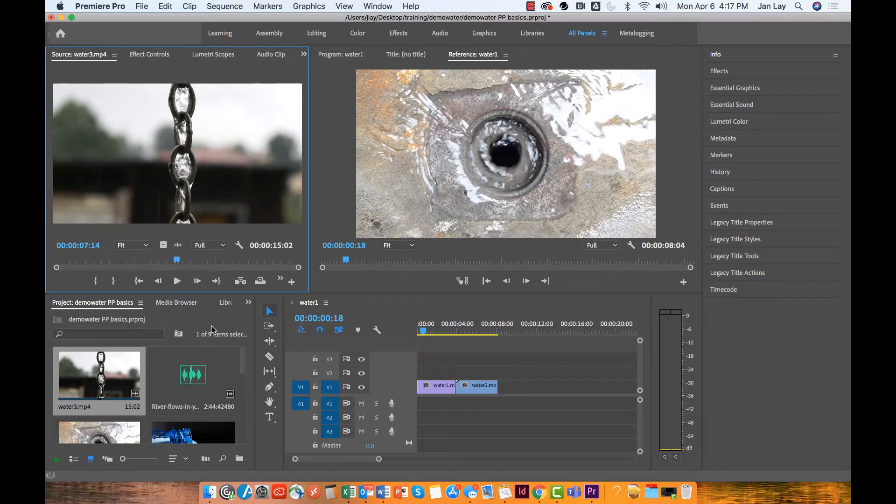
key(space)
key(space)
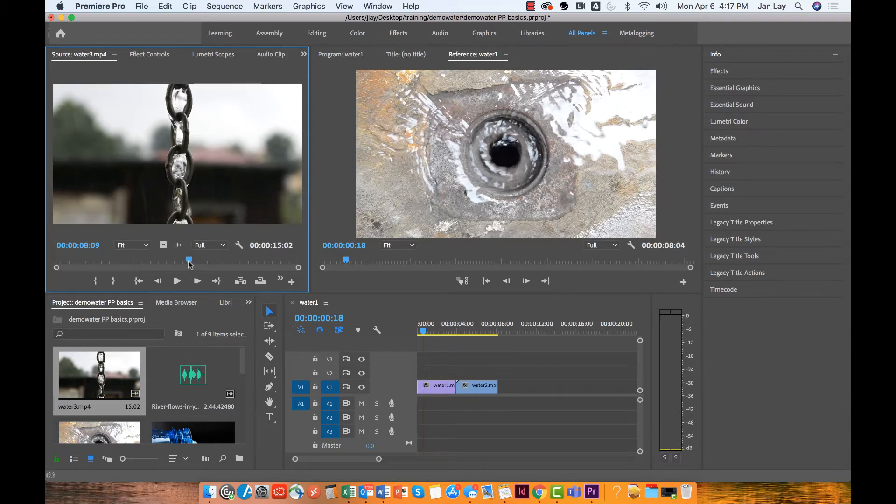
Mark water3.mp4 from 00:00:00:00 to 00:00:04:00 and add it with its audio to V1 and A1 directly after water2.mp4
drag(189, 263, 52, 264)
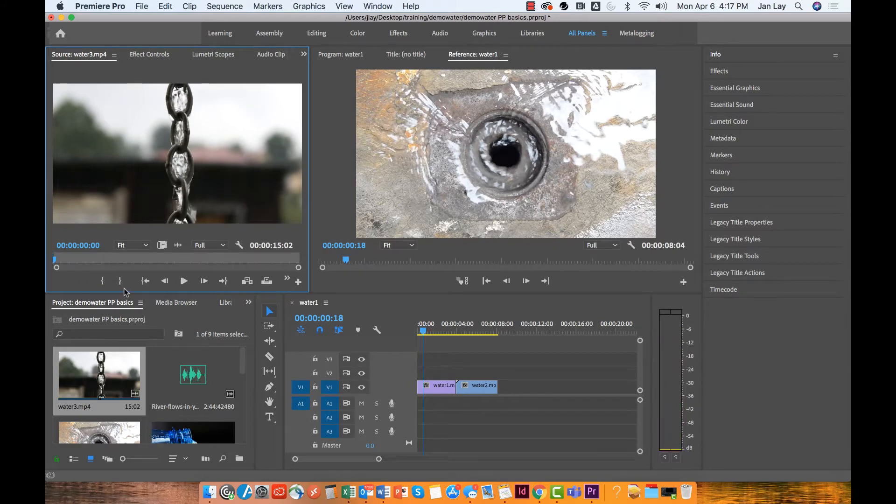
click(56, 261)
drag(55, 260, 119, 264)
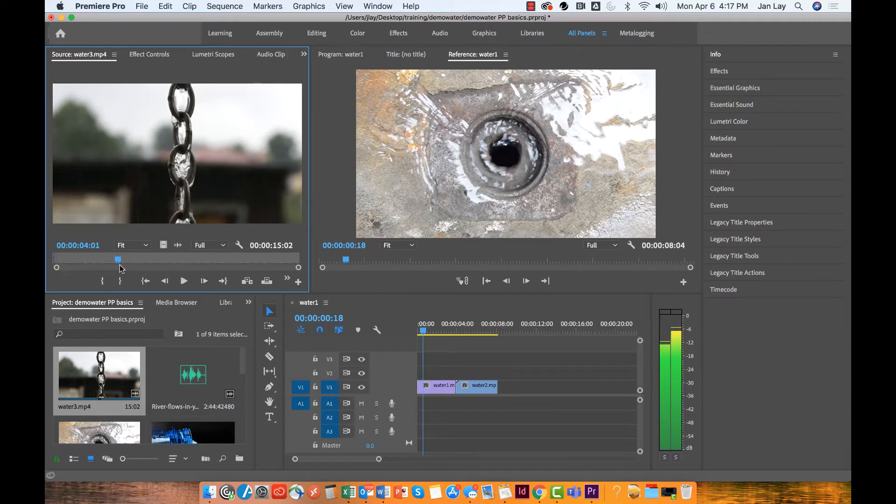
key(o)
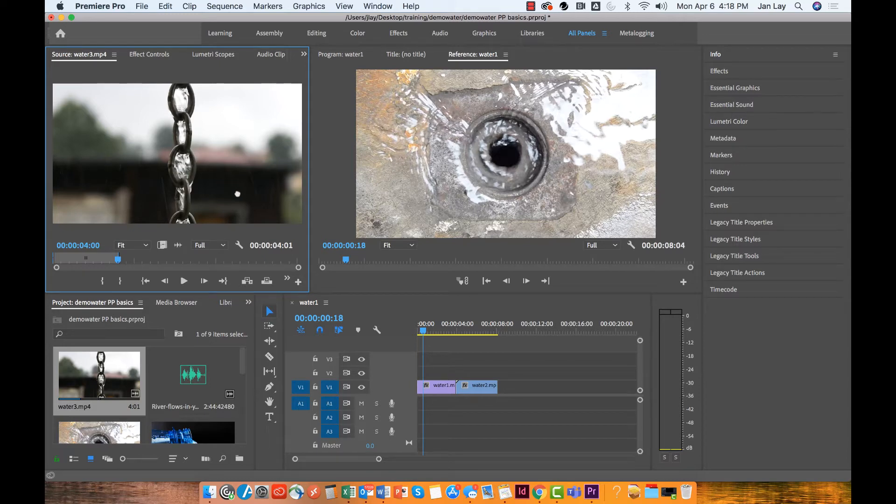
drag(297, 243, 498, 387)
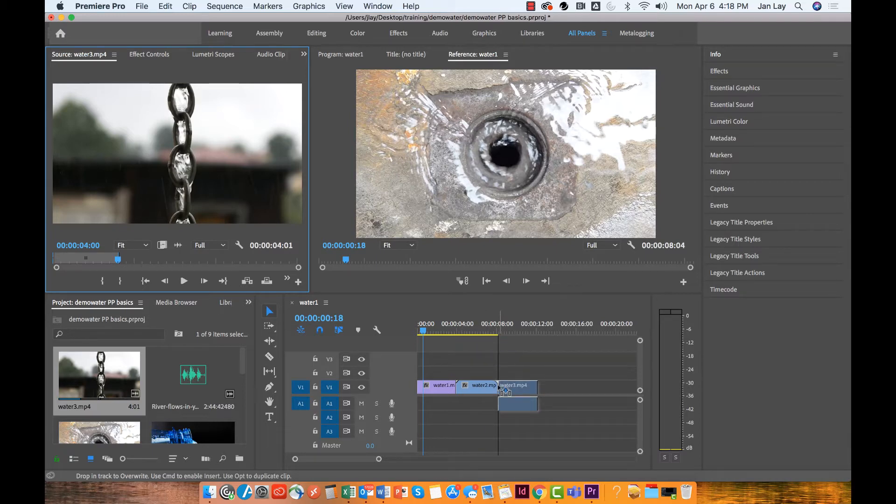
drag(499, 388, 498, 388)
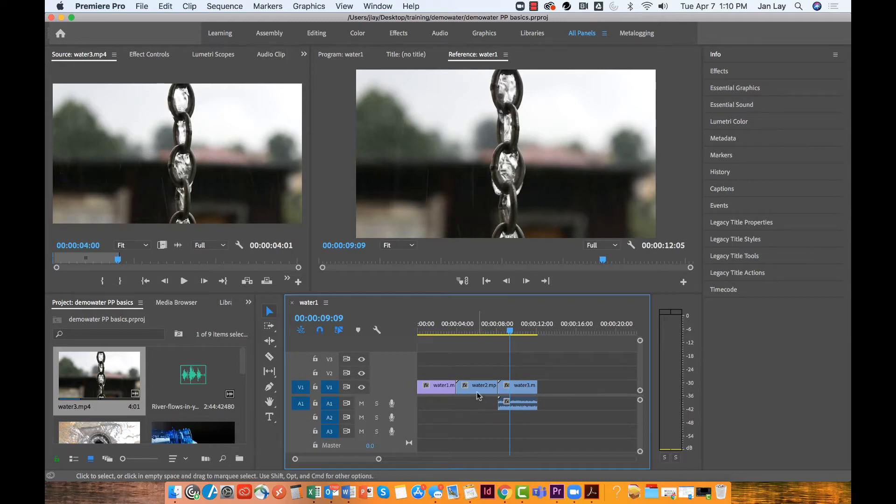
Rearrange the clips on V1 so that water2.mp4 comes before water1.mp4
drag(477, 394, 438, 386)
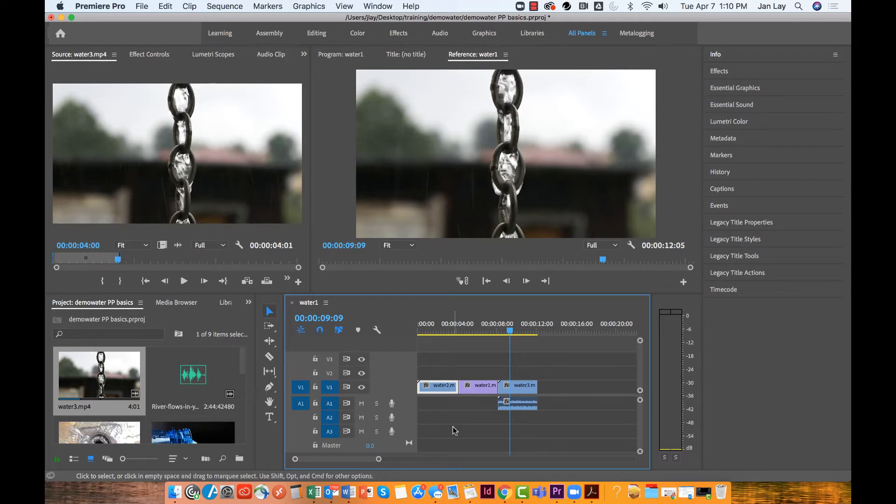
Move water1.mp4 and water3.mp4 together to start at the playhead at 00:00:09:09 and ripple delete the gap after water2.mp4
drag(551, 374, 472, 434)
drag(485, 388, 530, 383)
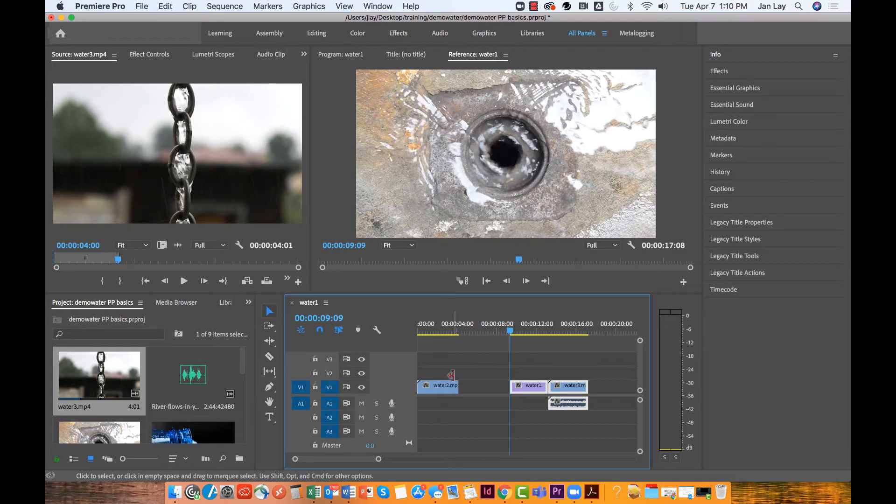
right_click(483, 387)
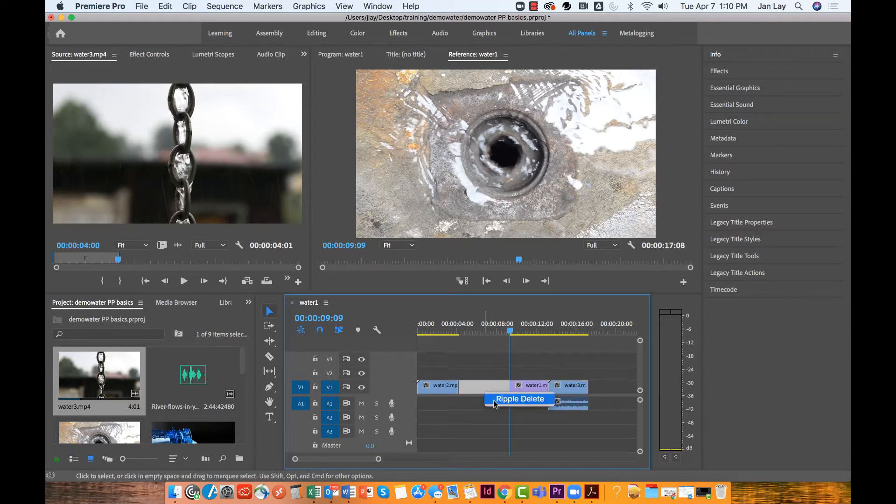
click(494, 399)
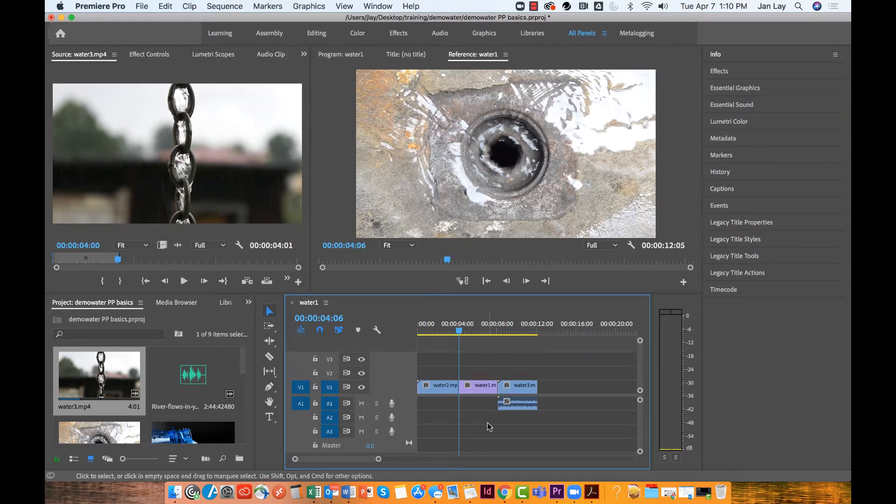
Try moving water1.mp4 earlier on V1 so it overlaps the end of water2.mp4, and undo the move
click(485, 391)
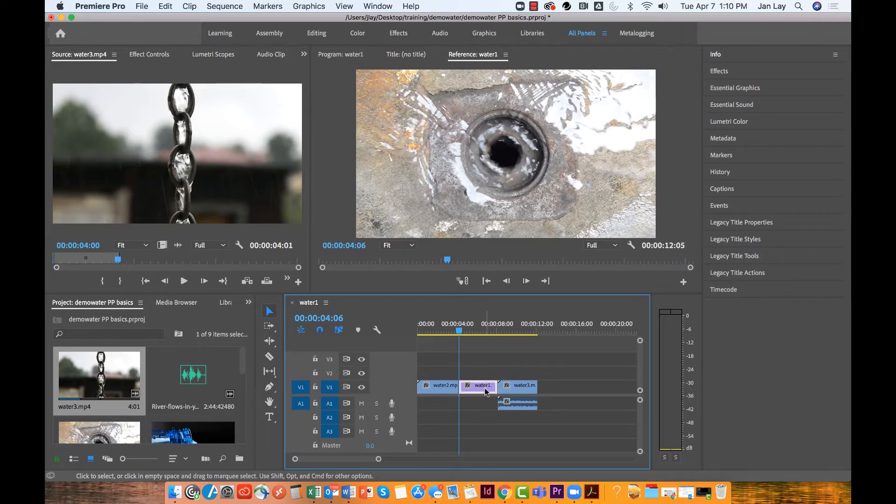
drag(485, 391, 461, 391)
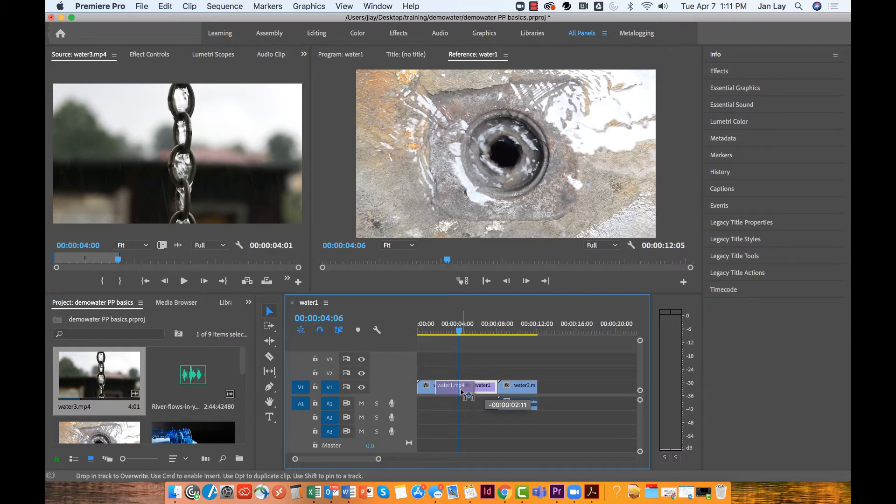
drag(462, 392, 478, 390)
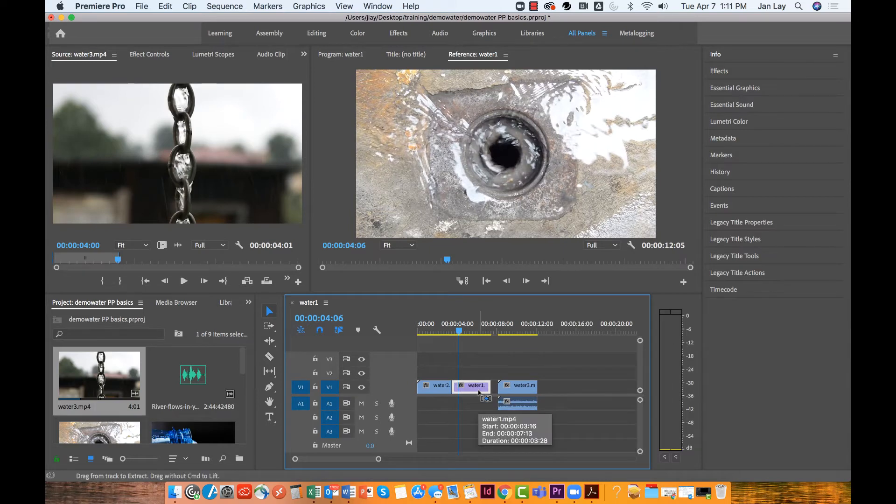
key(super+z)
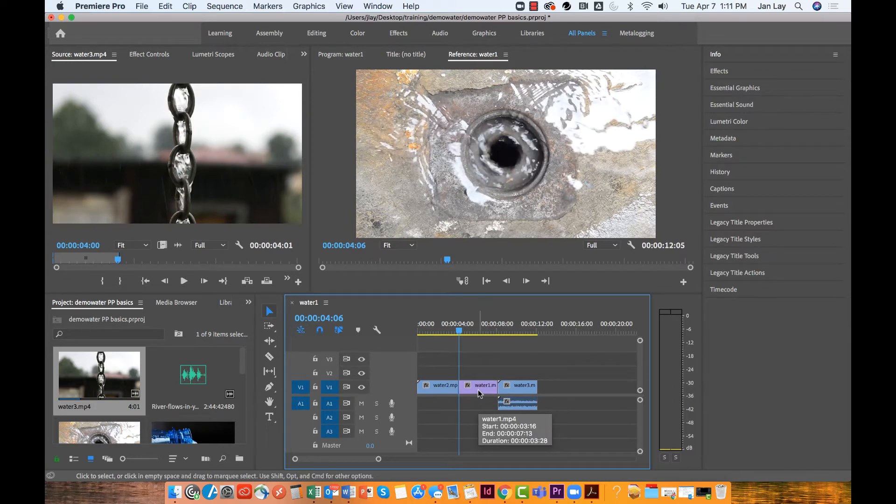
Rearrange the clips on V1 so that water1.mp4 is first, ahead of water2.mp4
drag(478, 390, 444, 388)
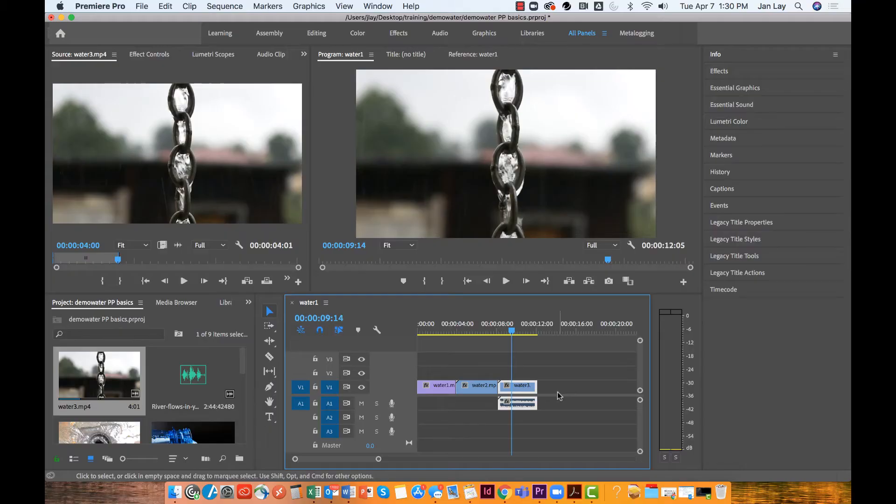
Unlink the audio and video of the water3.mp4 clip in the sequence
right_click(523, 391)
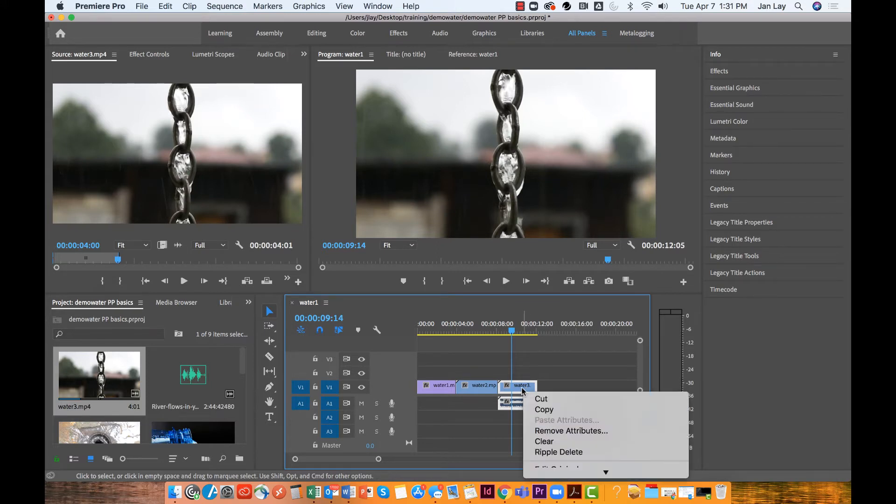
scroll(565, 428, down, 2)
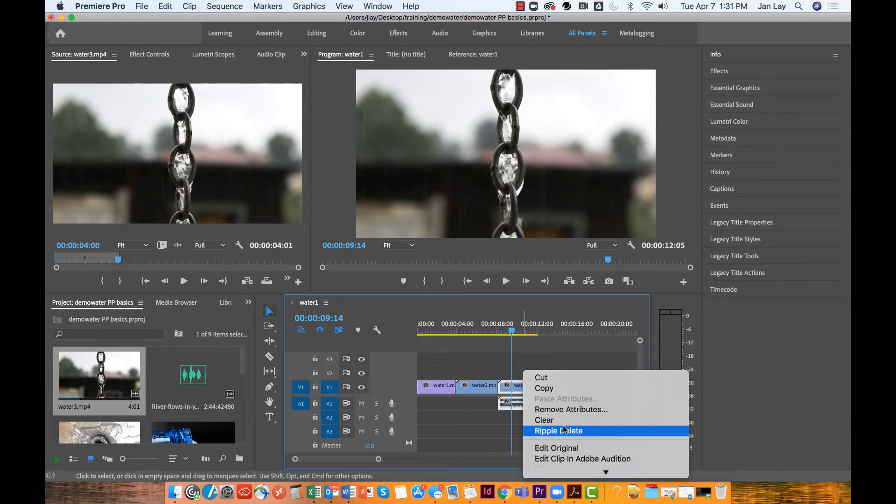
scroll(565, 428, down, 3)
scroll(564, 428, down, 7)
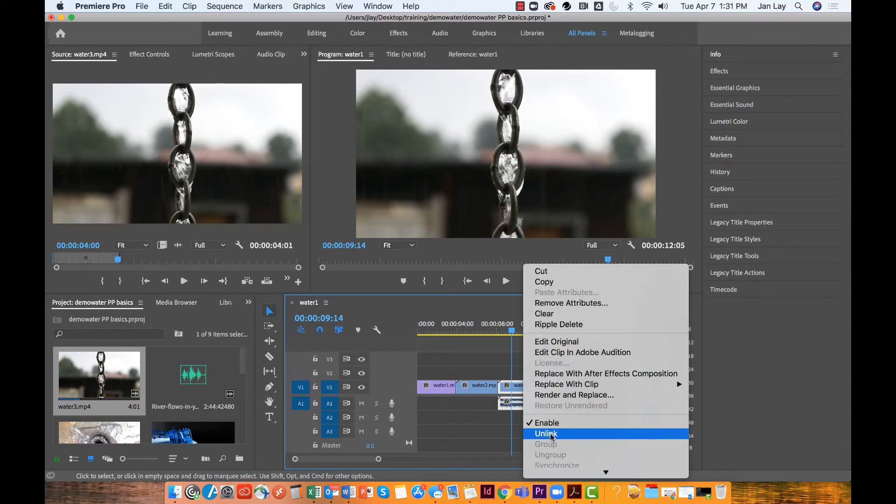
click(550, 434)
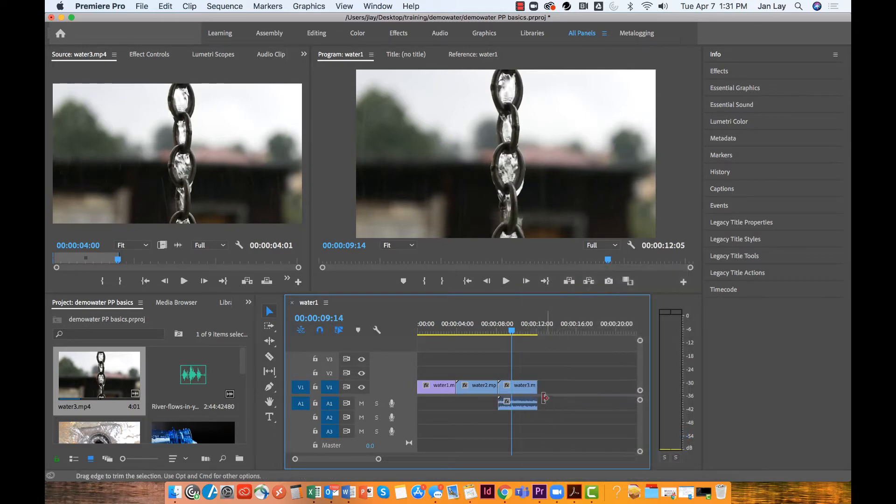
Extend the unlinked water3.mp4 audio on A1 back to the start of the sequence so it runs under all three video clips
click(530, 391)
click(531, 404)
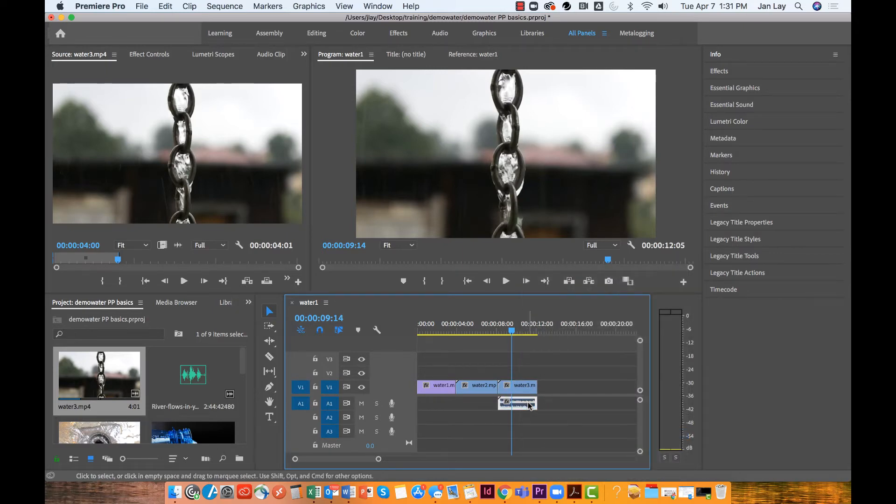
click(530, 389)
click(530, 405)
mouse_move(530, 404)
mouse_down()
mouse_move(451, 405)
mouse_move(536, 404)
mouse_up()
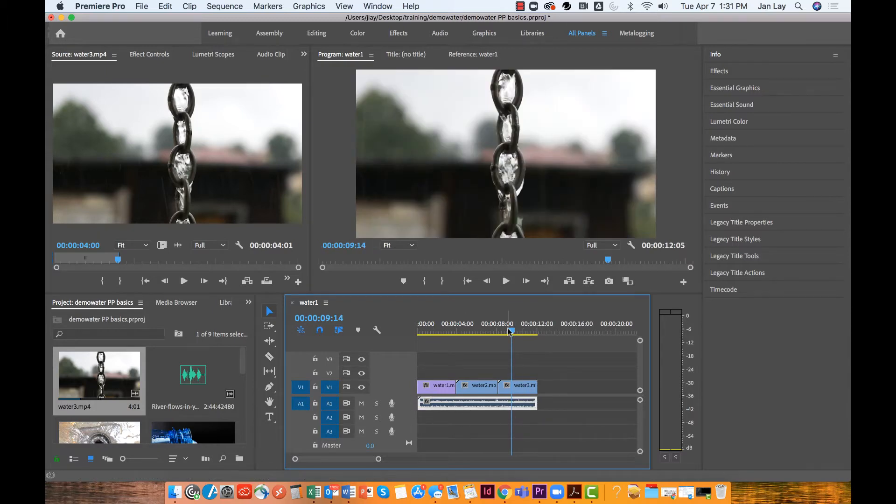
Play the sequence from the beginning and scrub to 00:00:07:27 to review the extended audio with the clips
drag(510, 331, 411, 338)
key(space)
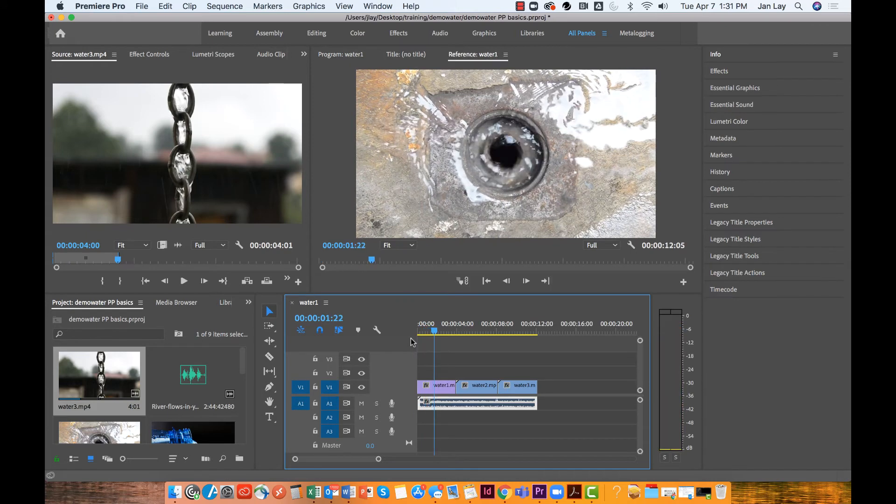
drag(441, 332, 496, 333)
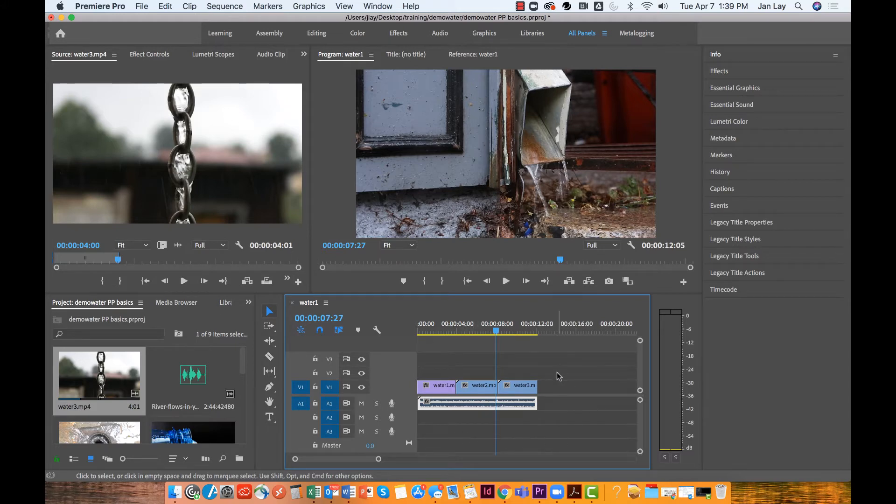
Move all video and audio clips together about five seconds later in the sequence, leaving space at the start
drag(557, 373, 429, 435)
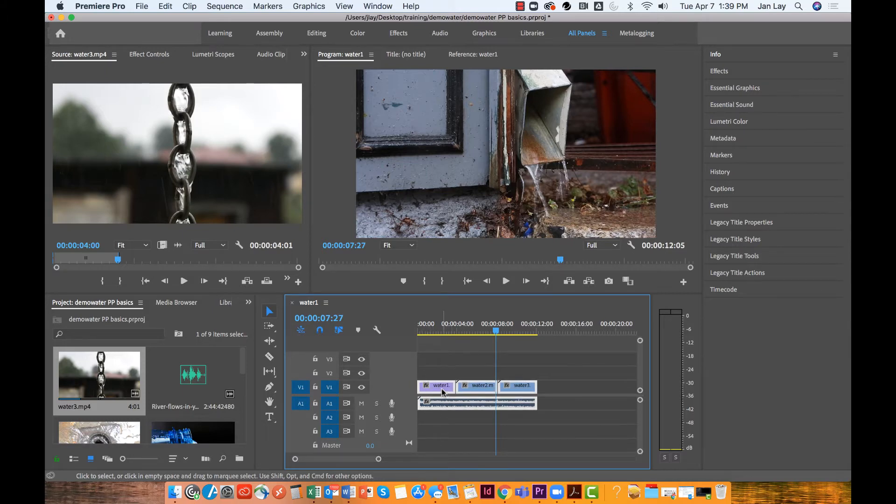
drag(442, 390, 496, 389)
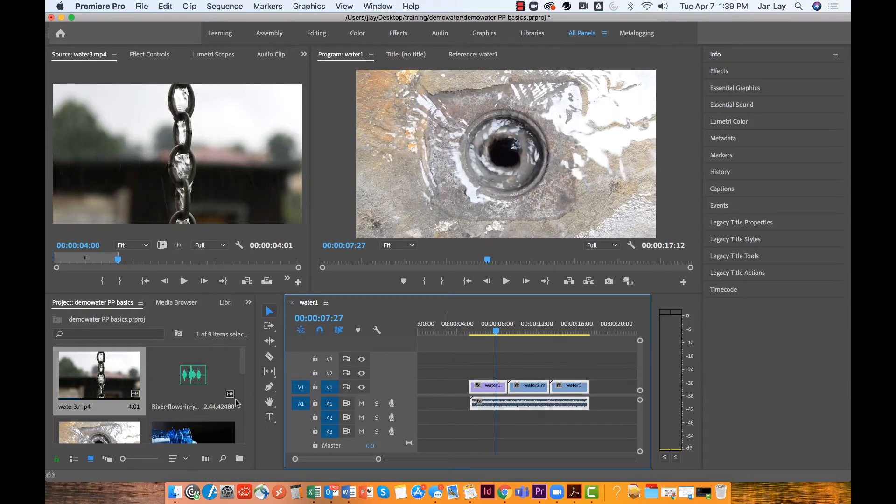
Place start.jpg at the very start of V1 and ripple delete the gap between it and water1.mp4
click(244, 374)
drag(243, 375, 245, 398)
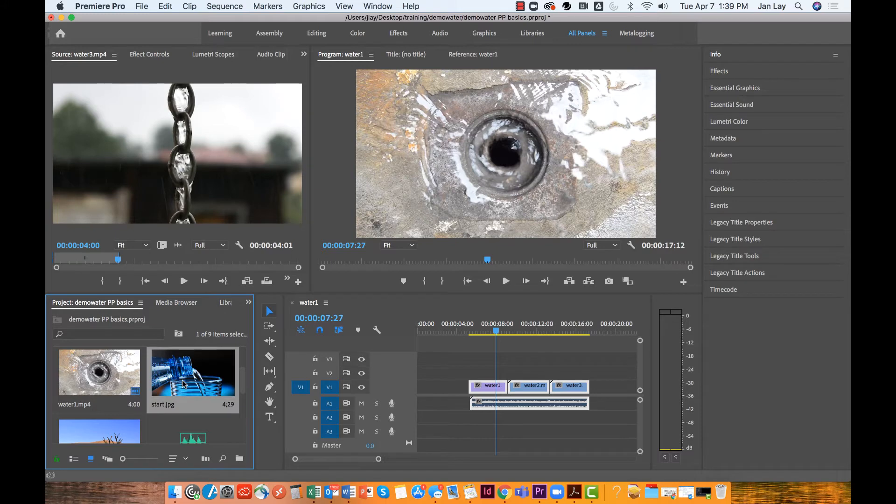
drag(241, 373, 418, 397)
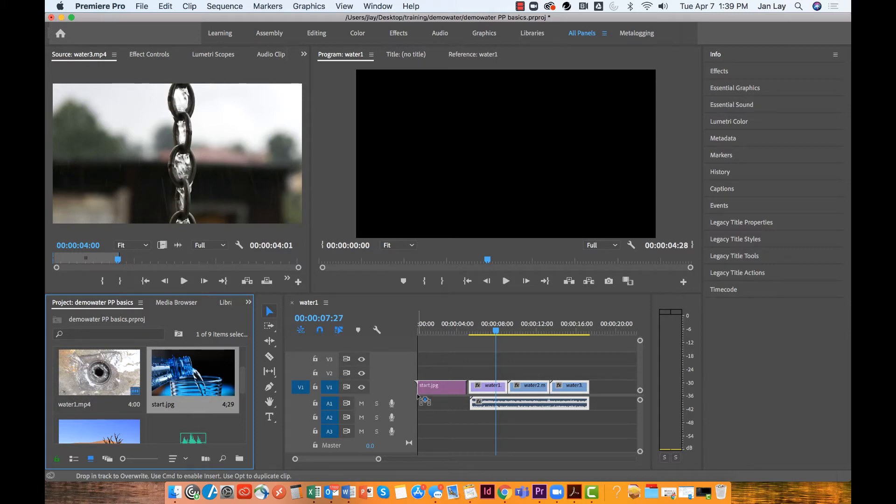
drag(419, 396, 419, 397)
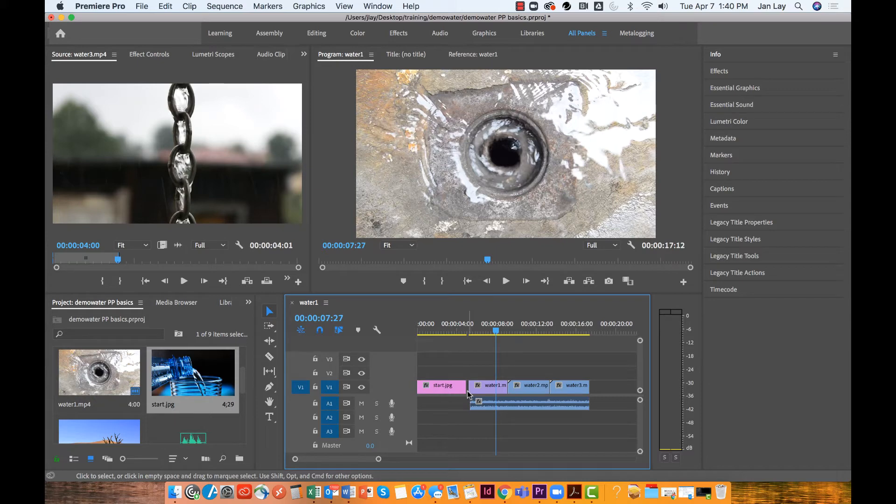
right_click(469, 394)
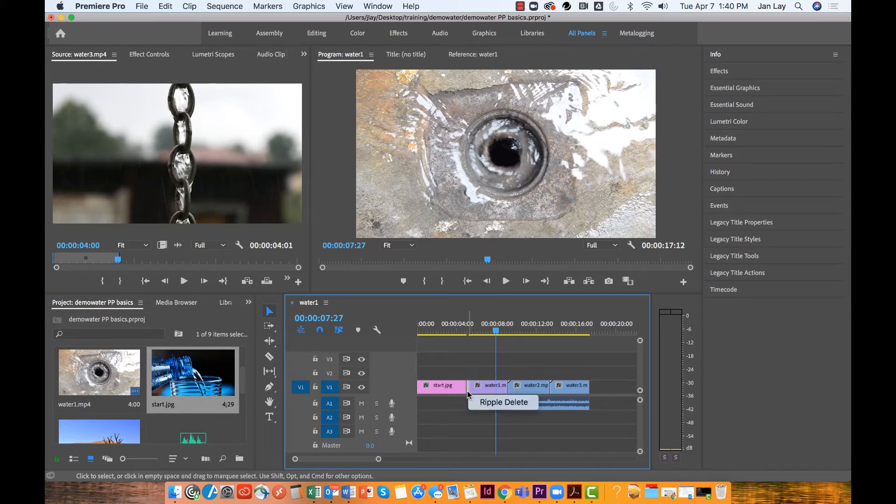
click(484, 409)
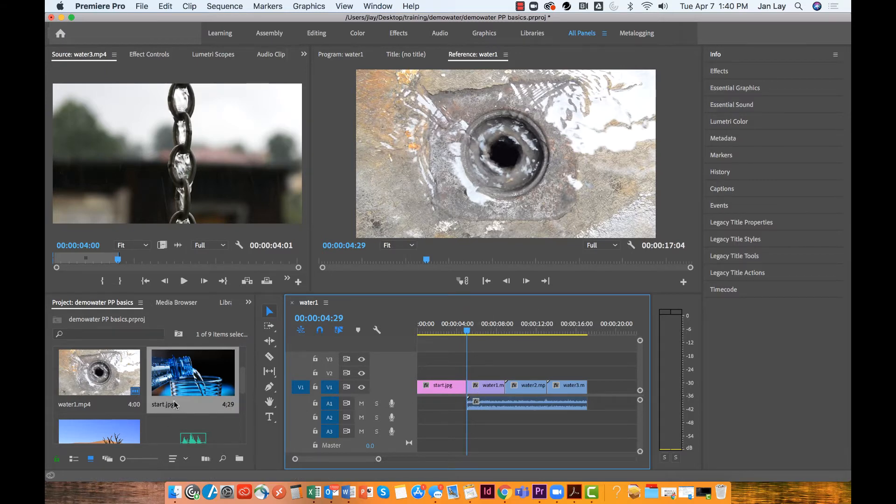
Place end.jpg on V1 directly after water3.mp4 and return the playhead to 00:00:00:00
scroll(175, 404, down, 3)
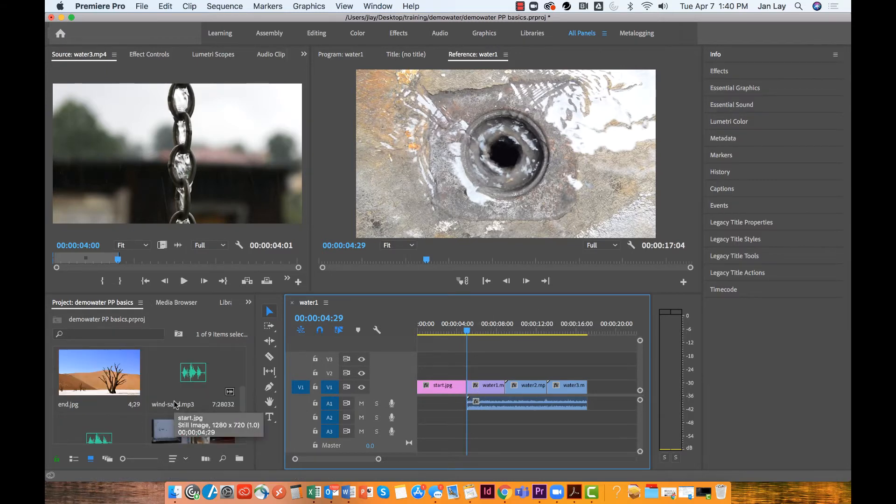
click(106, 380)
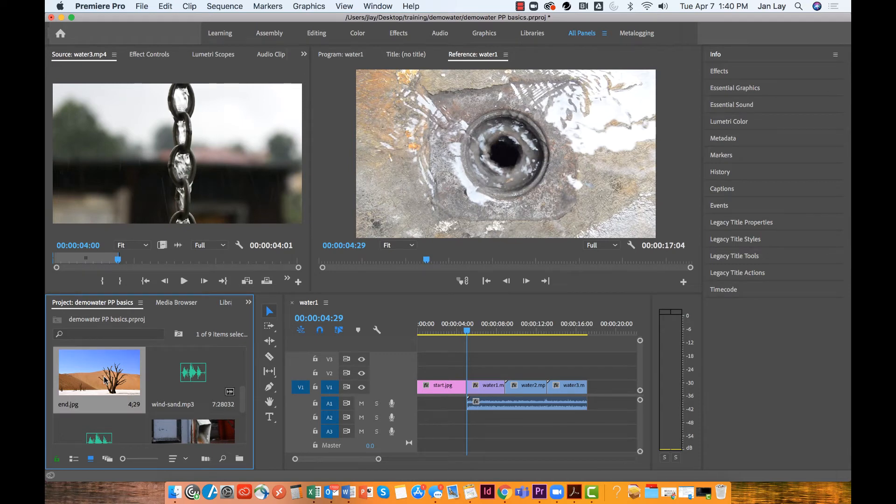
drag(105, 380, 590, 388)
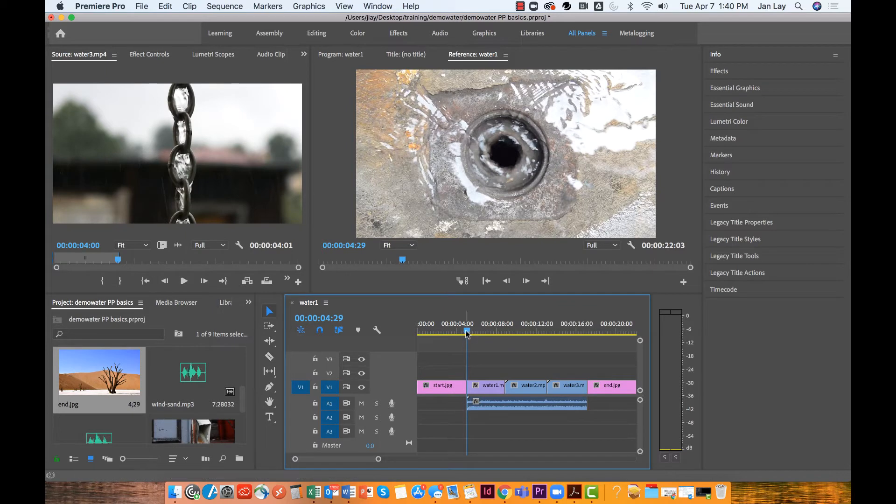
drag(467, 331, 413, 391)
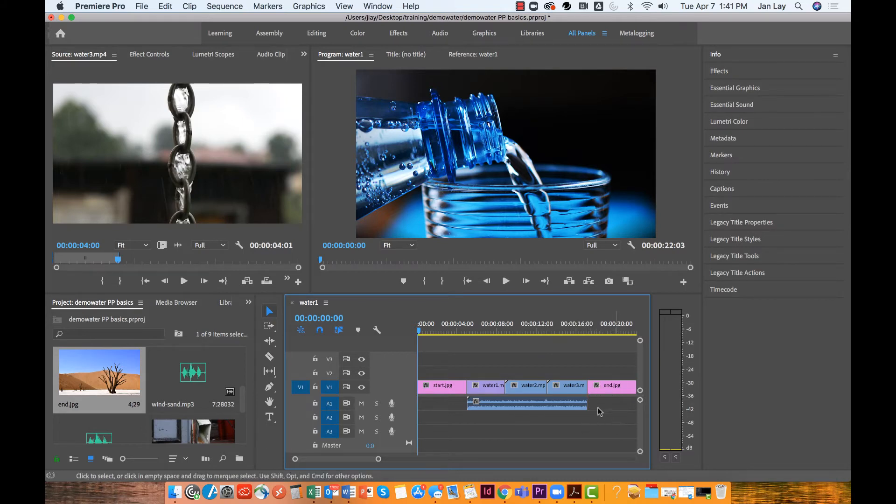
Open theWaterConservationProject.mp3 in the Source Monitor and play through its narration
scroll(95, 395, down, 2)
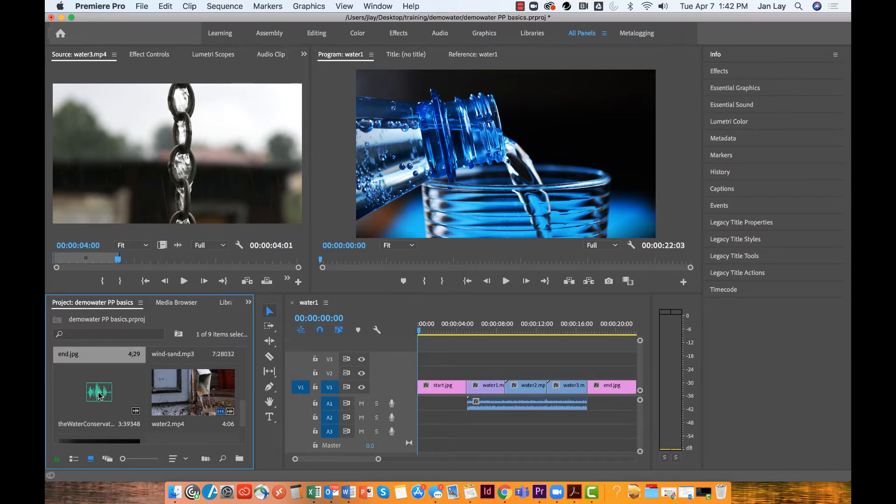
double_click(98, 395)
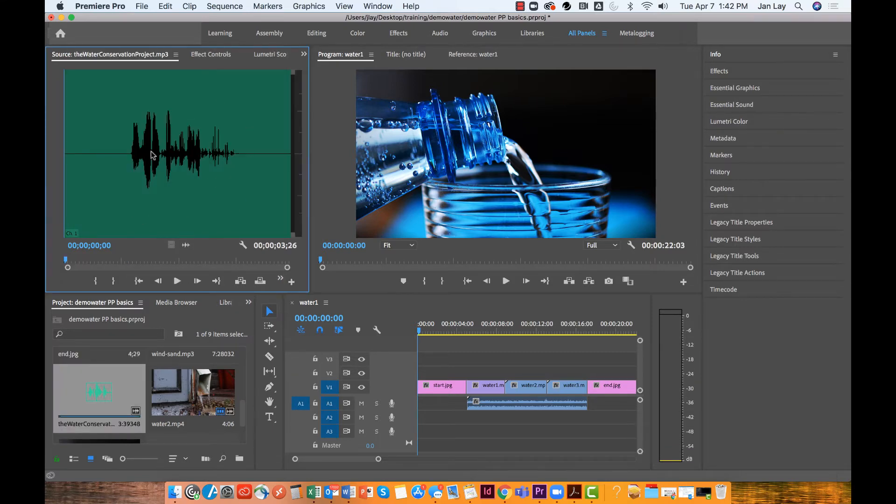
click(177, 281)
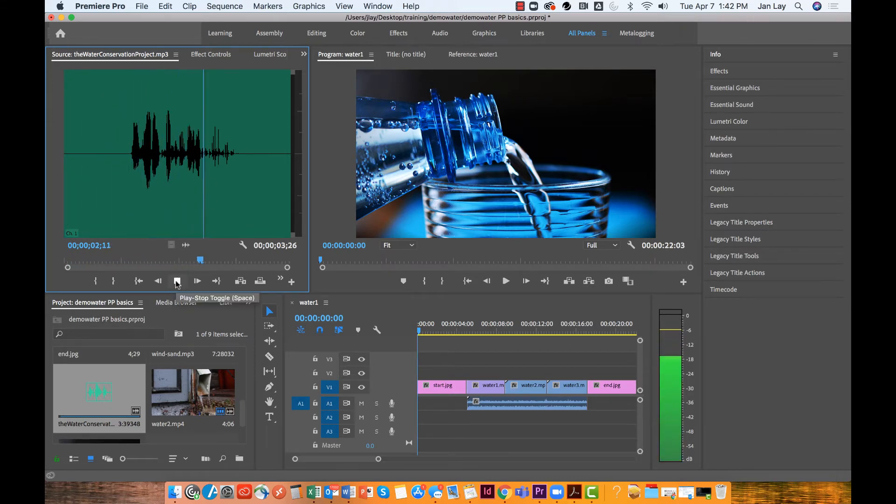
click(177, 280)
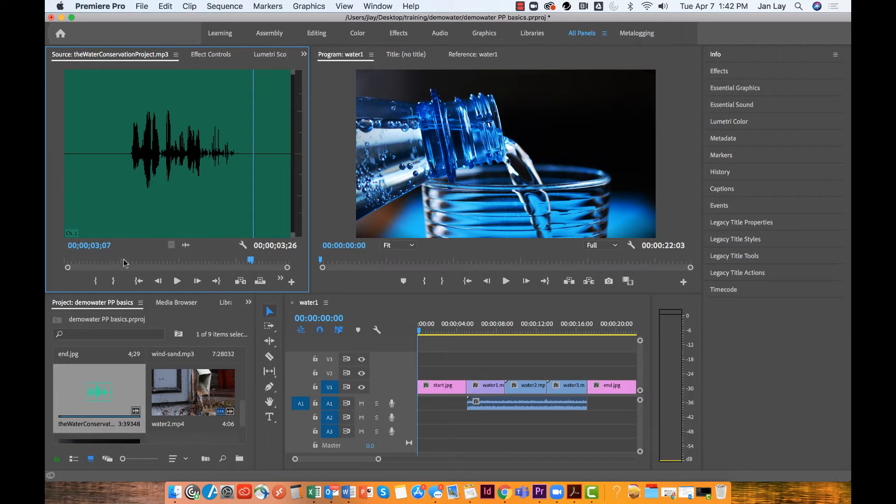
Mark the narration In at 00;00;00;29 and Out at 00;00;03;03, and place it on A1 beneath start.jpg
drag(251, 260, 120, 259)
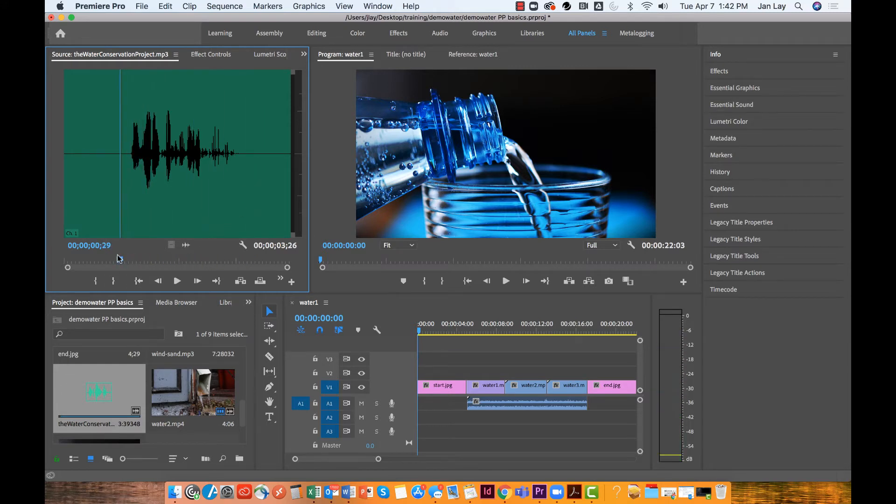
click(95, 281)
drag(120, 260, 243, 260)
click(120, 280)
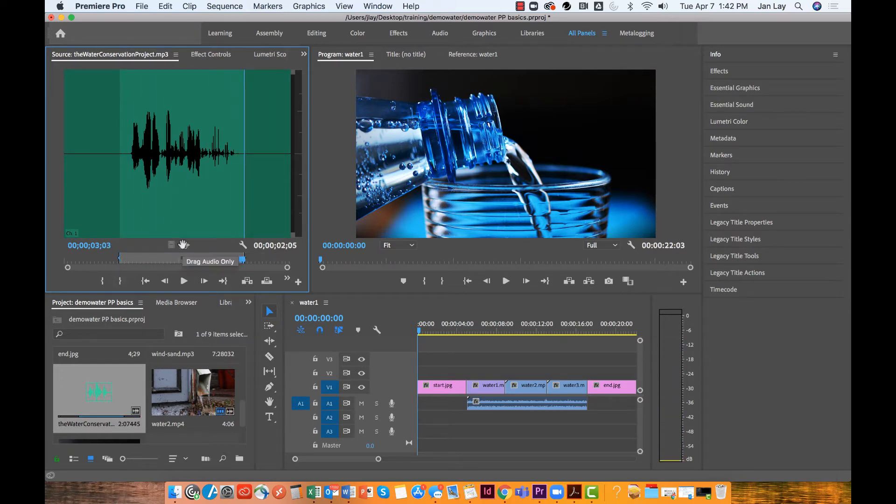
drag(252, 286, 433, 405)
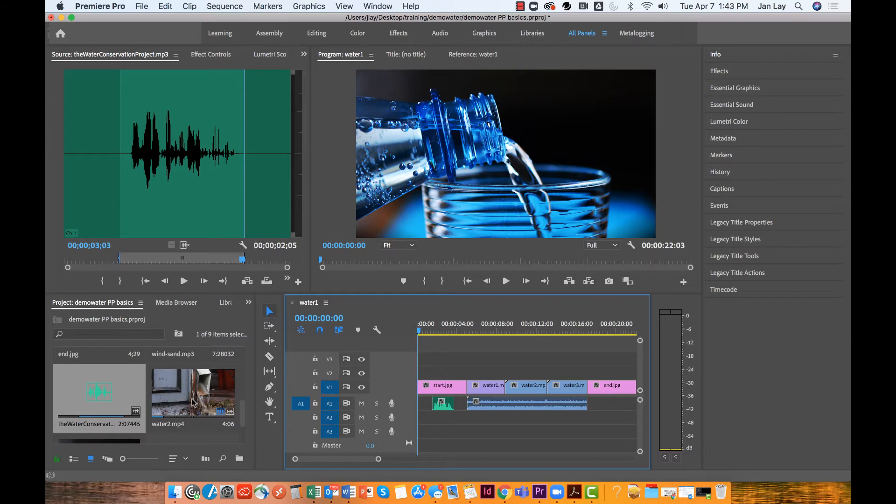
Mark River-flows-in-you-piano.mp3 from 00;00;00;00 to 00;00;23;16 and place it at the start of A2
drag(243, 412, 243, 361)
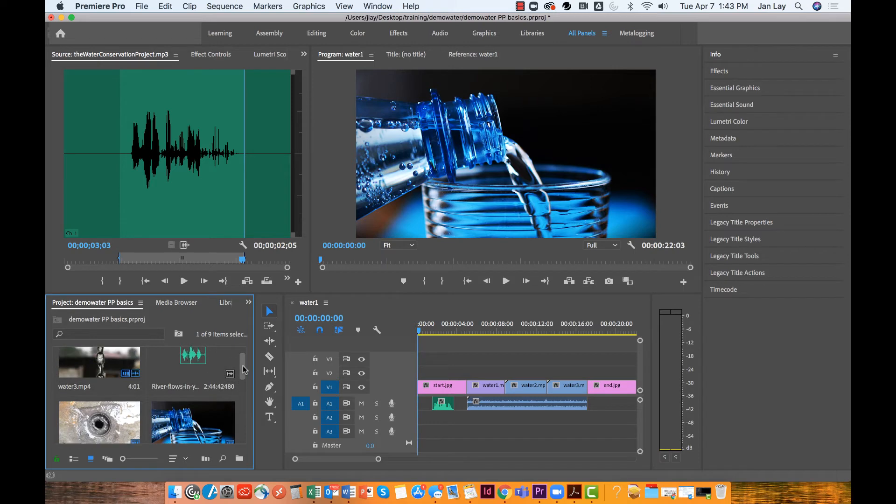
double_click(192, 358)
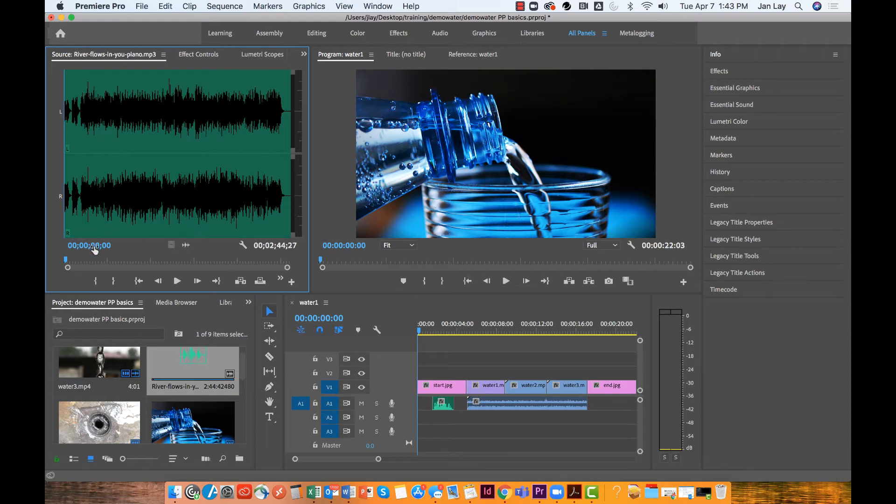
click(97, 284)
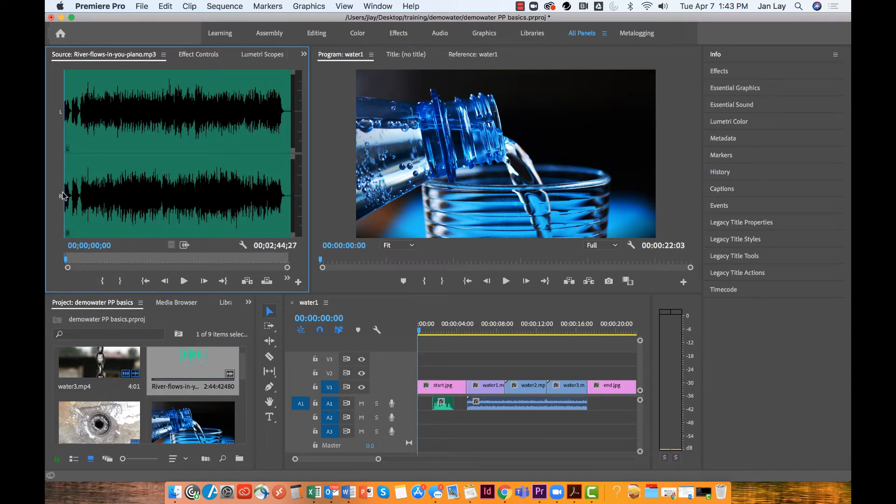
drag(66, 261, 97, 267)
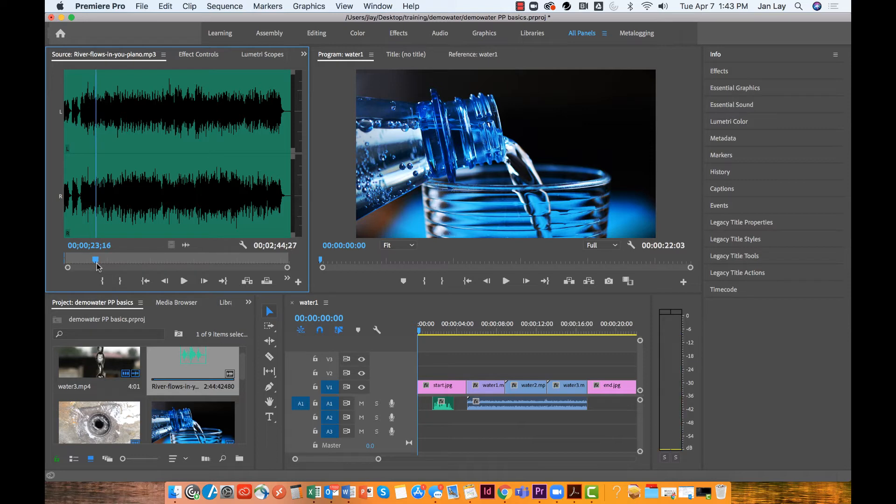
click(120, 281)
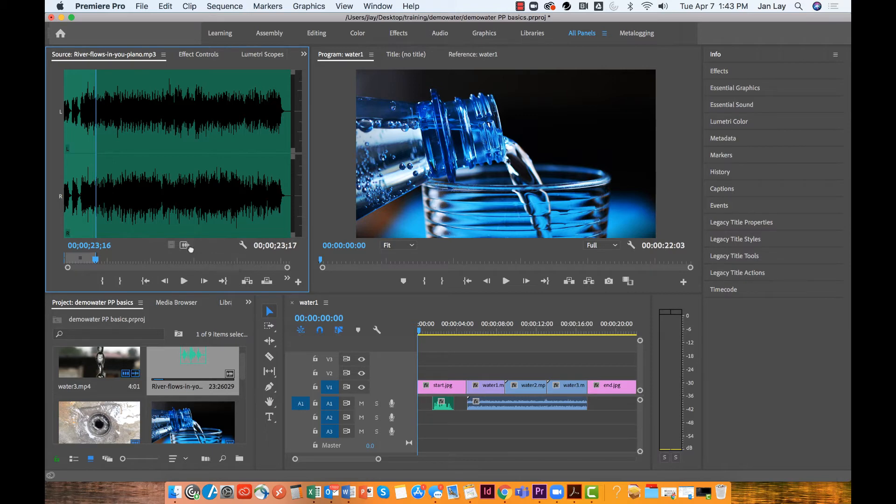
drag(175, 248, 420, 426)
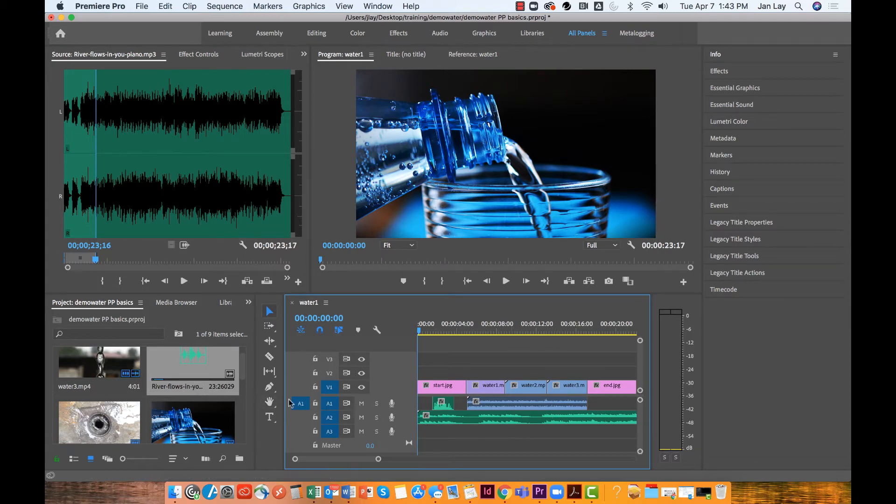
Place wind-sand.mp3 on A3 from about 00:00:16:00, beneath the end of water3.mp4 and end.jpg
drag(243, 375, 244, 413)
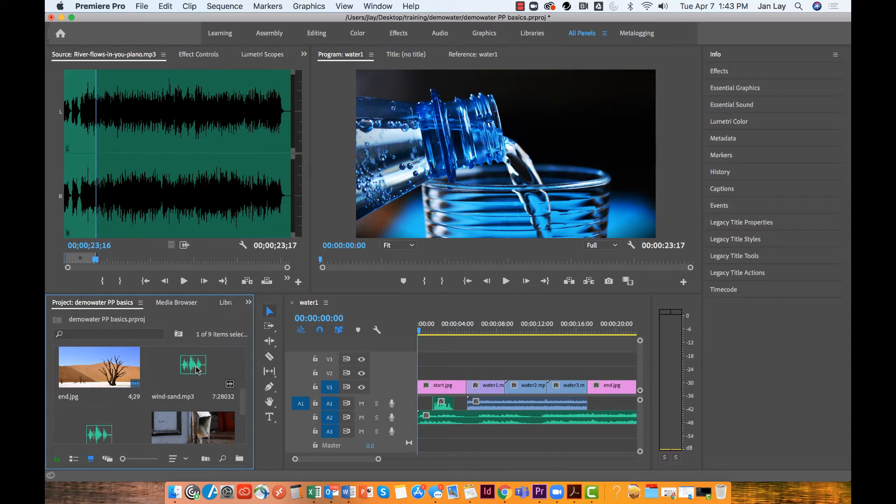
drag(195, 369, 580, 439)
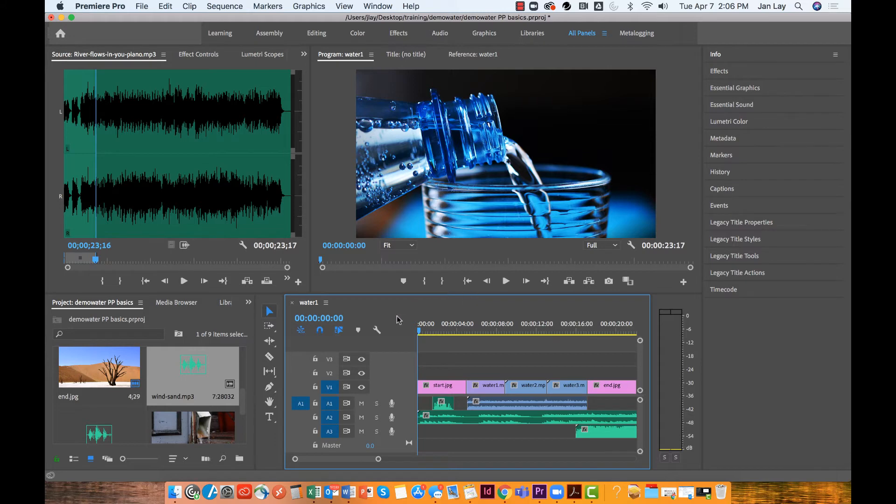
Maximize the Timeline panel, zoomed in on the clips, and increase the audio track heights to show the waveforms
key(grave)
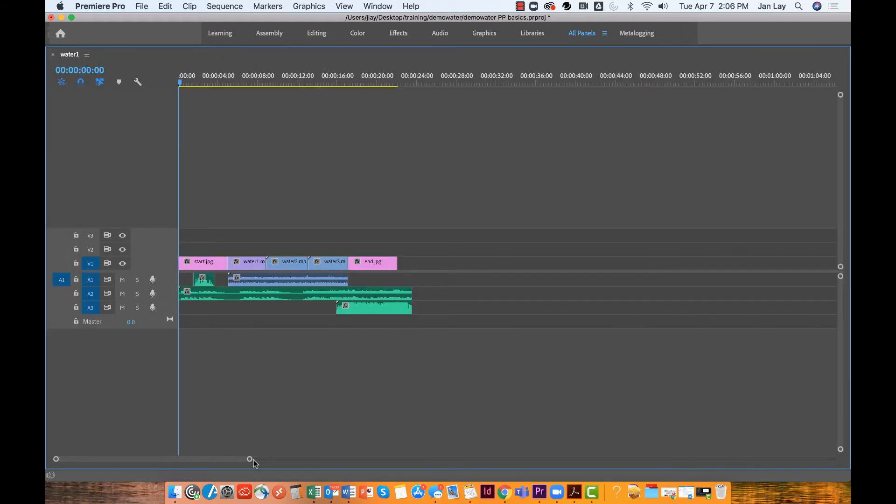
drag(252, 459, 211, 460)
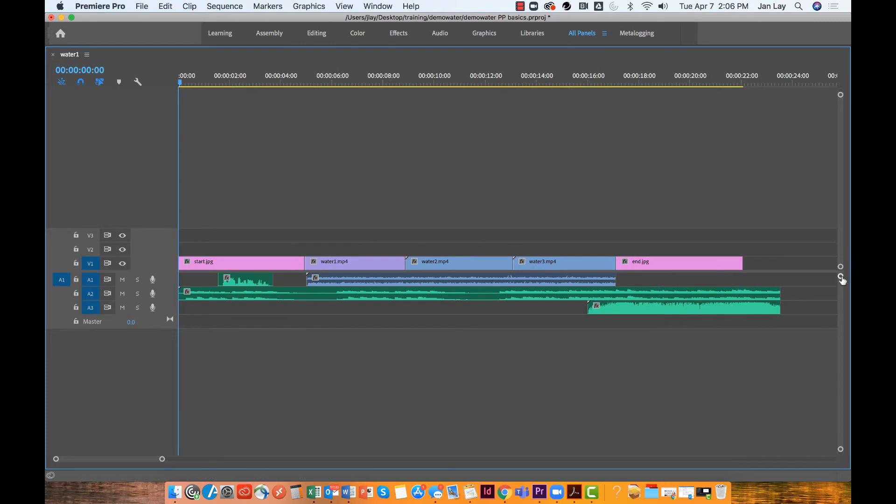
drag(840, 276, 843, 290)
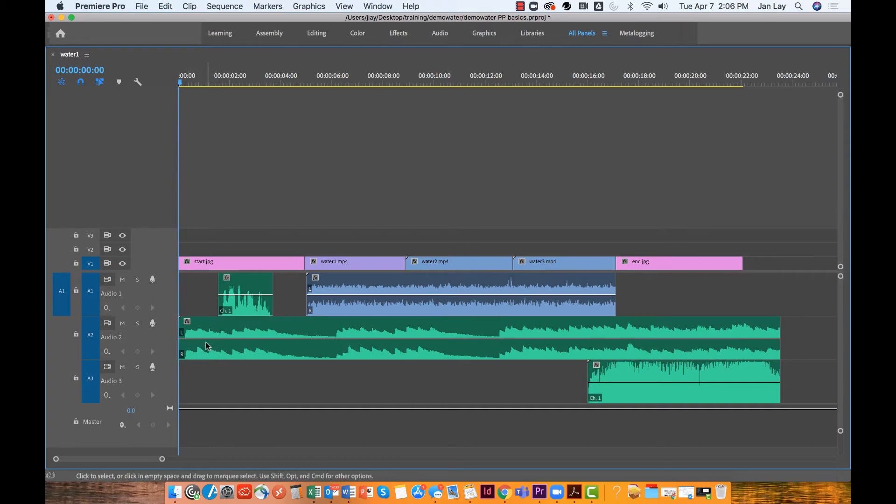
Trim a short piece off the beginning of the piano clip on A2, keeping the clip at the sequence start
click(235, 330)
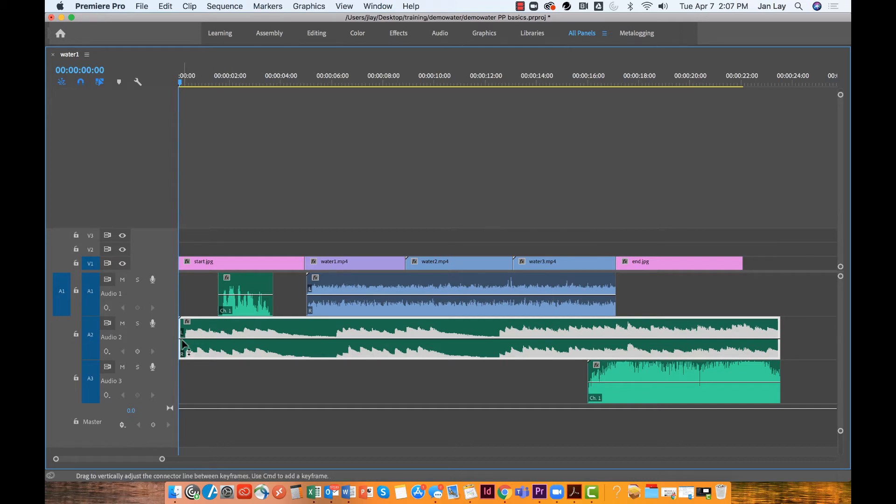
drag(181, 333, 201, 336)
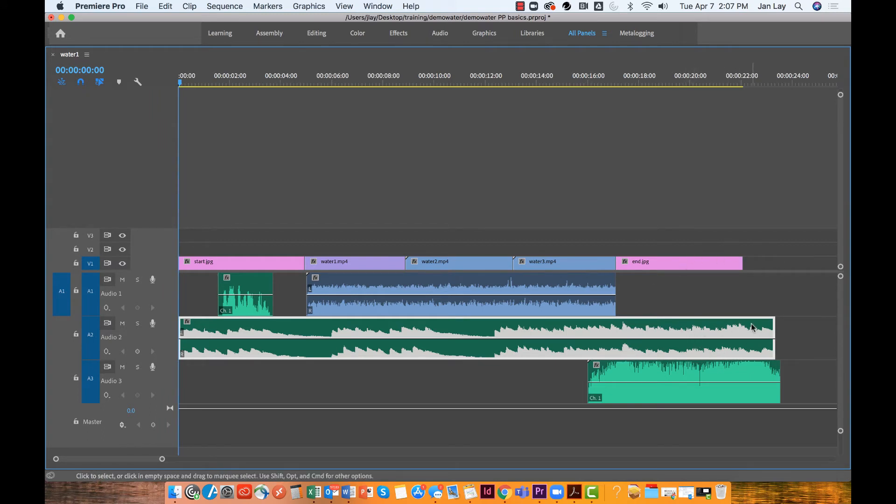
Trim the ends of the piano clip on A2 and the wind clip on A3 to match the end of end.jpg
drag(773, 330, 742, 331)
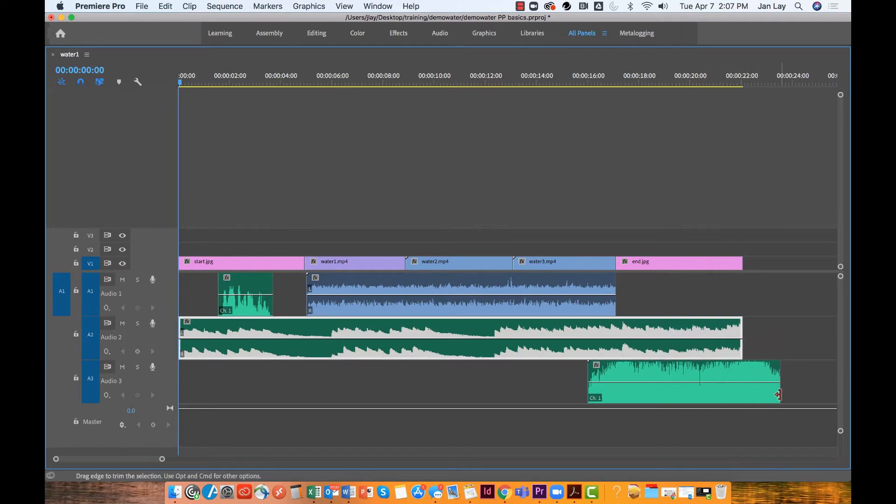
drag(777, 393, 743, 393)
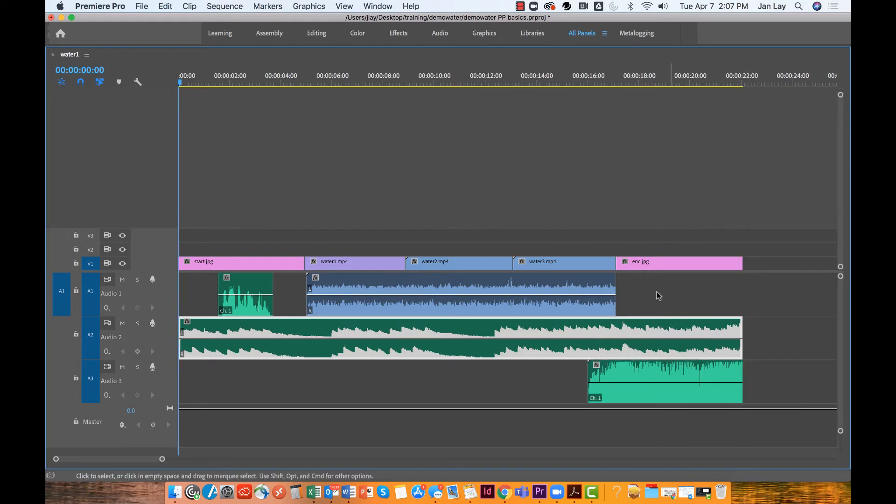
Extend the water audio on A1 to 00:00:17:17 and shift the wind clip on A3 slightly later, trimming it to end with end.jpg
click(582, 292)
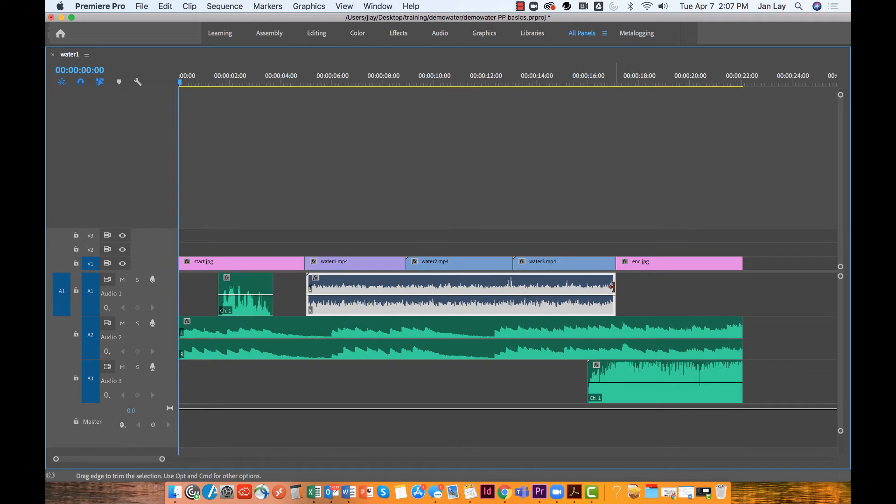
drag(612, 287, 628, 289)
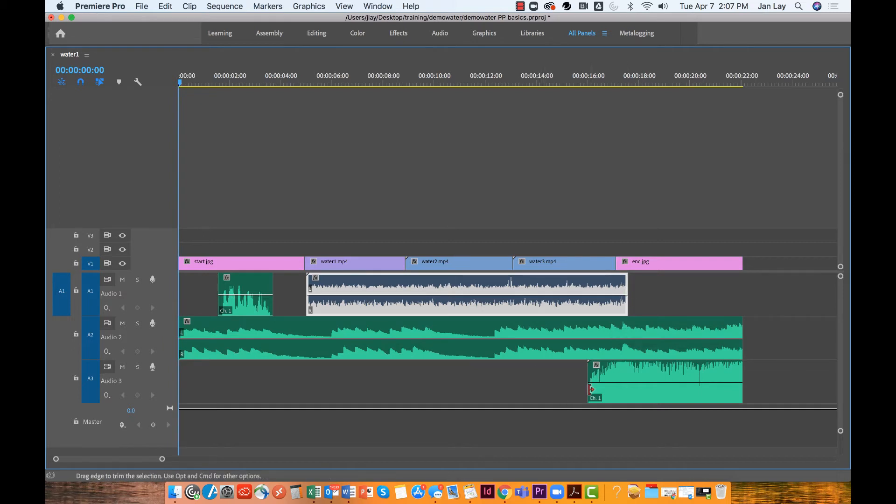
drag(601, 377, 620, 376)
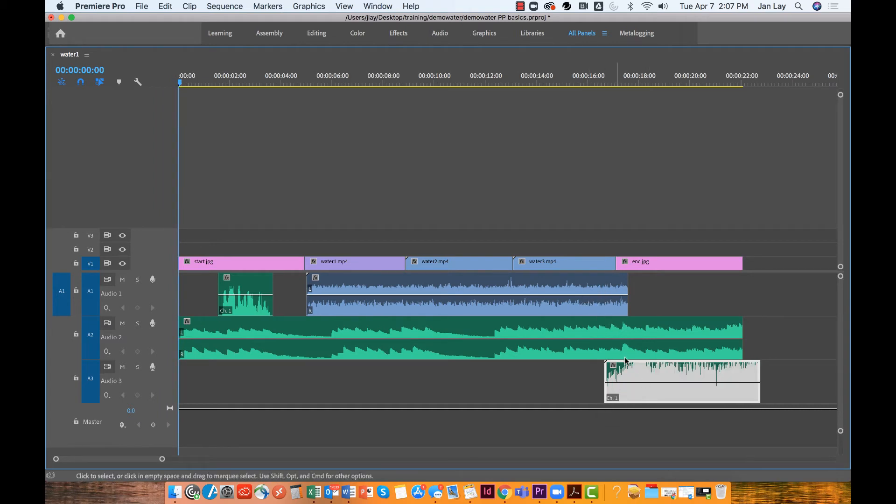
drag(746, 367, 742, 366)
Raise the volume level of the narration clip beneath start.jpg on A1, with the playhead at about 00:00:02:10
click(238, 303)
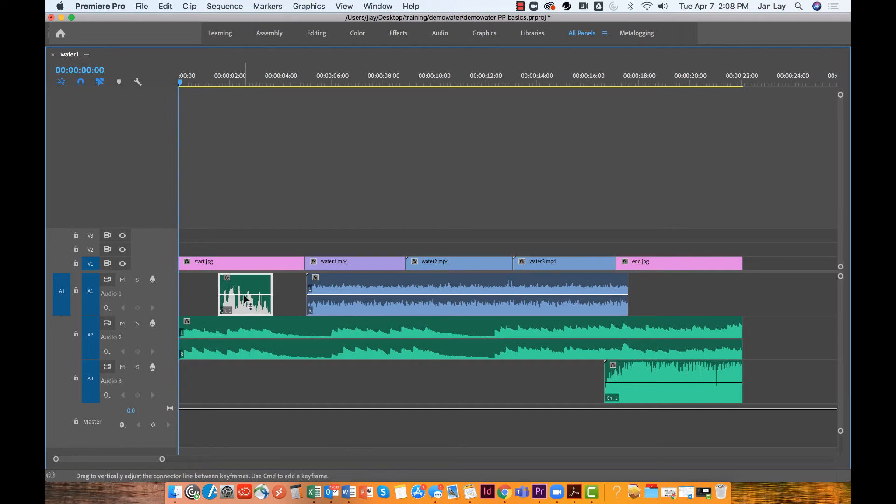
click(182, 83)
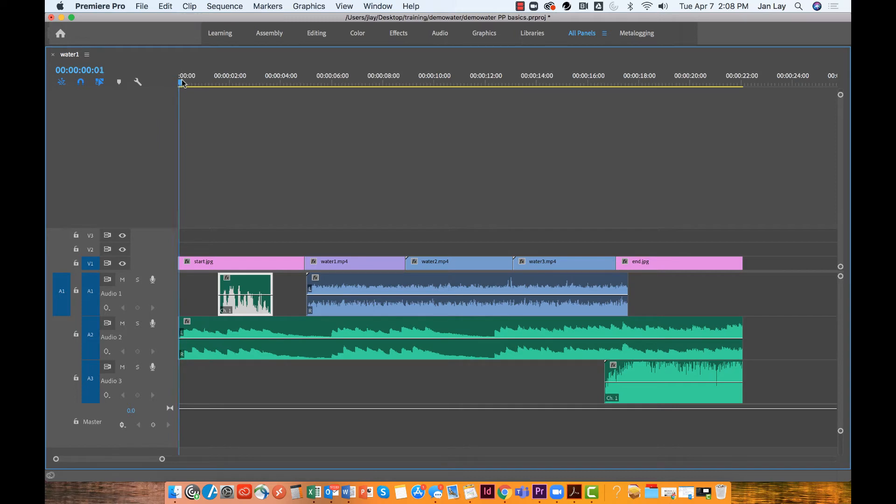
drag(182, 83, 237, 92)
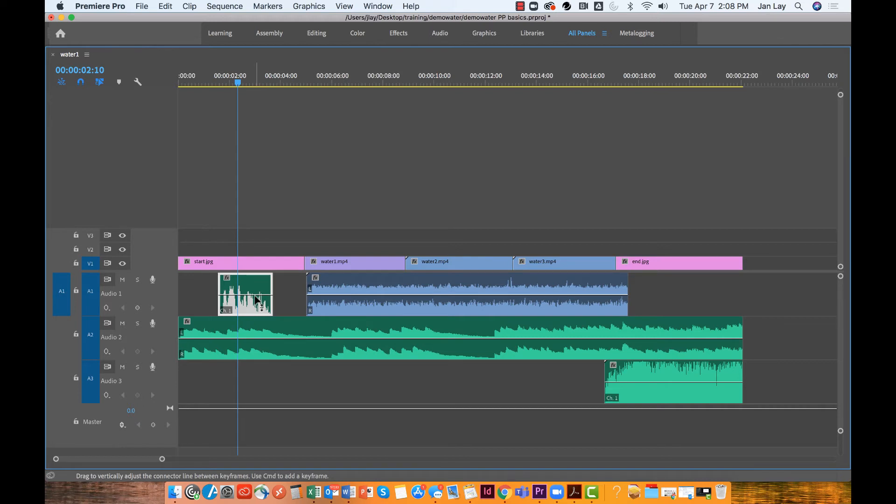
drag(255, 295, 255, 288)
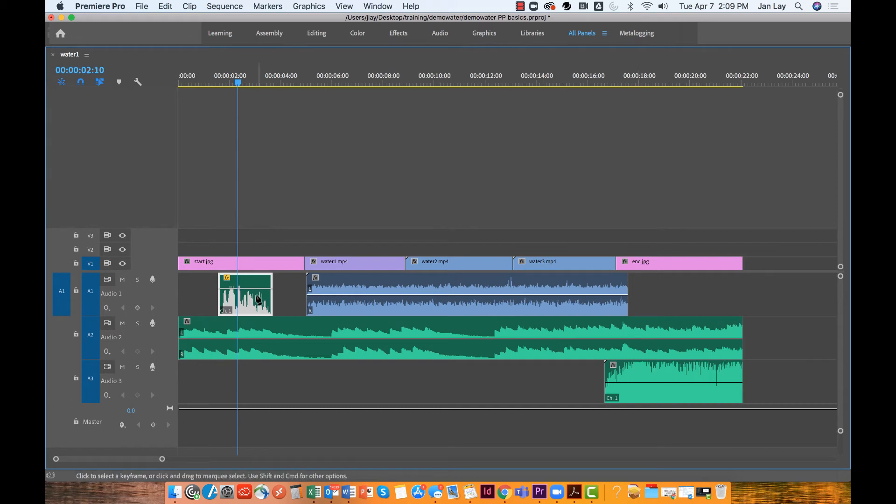
Add pairs of volume keyframes near the start and end of the water audio on A1 and the piano clip on A2 using the Pen tool
click(312, 300)
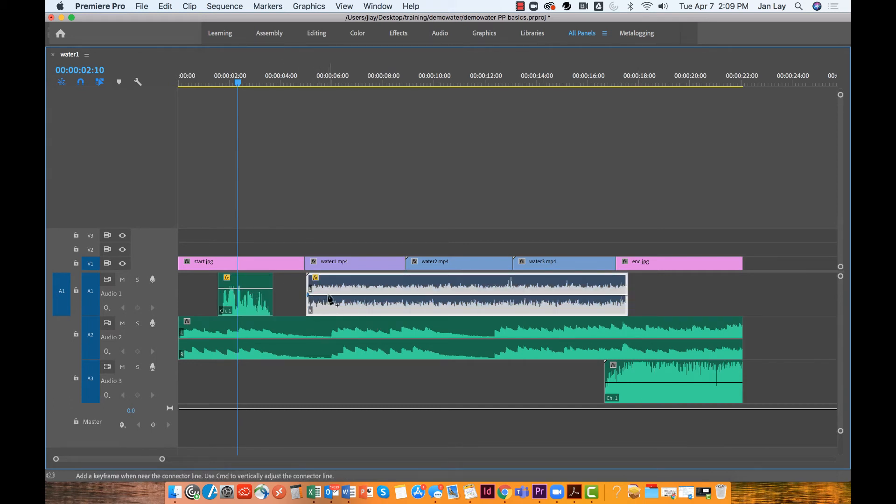
click(328, 295)
click(605, 295)
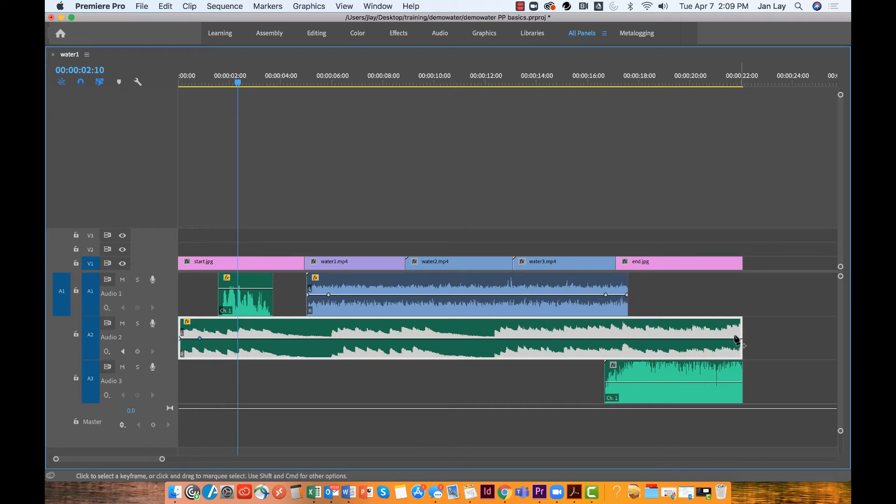
click(716, 339)
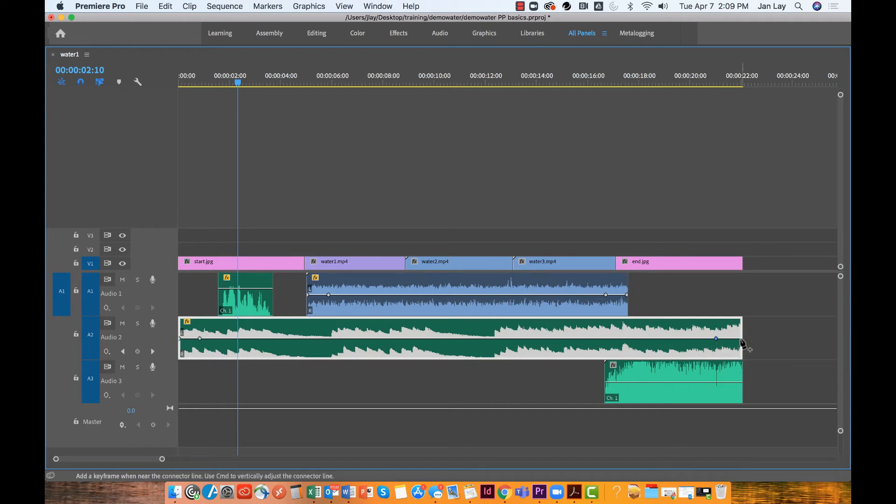
Add two volume keyframes near the start and two near the end of the wind clip on A3
click(607, 382)
click(625, 382)
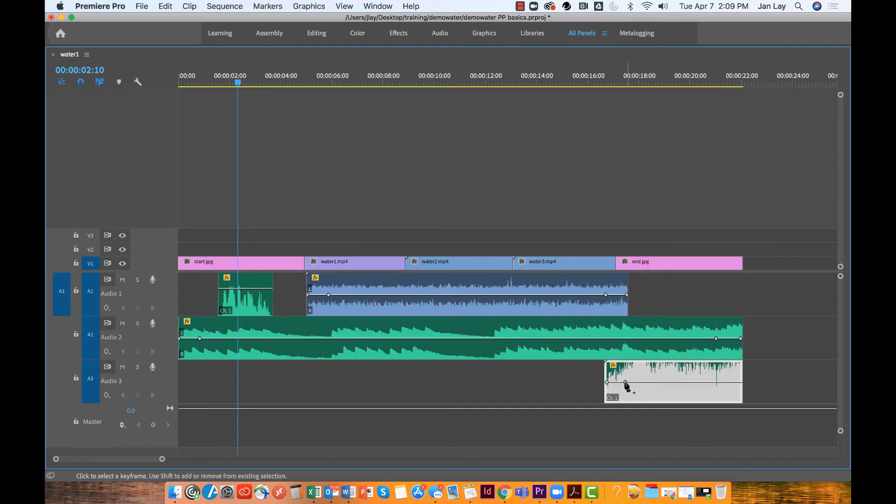
click(719, 382)
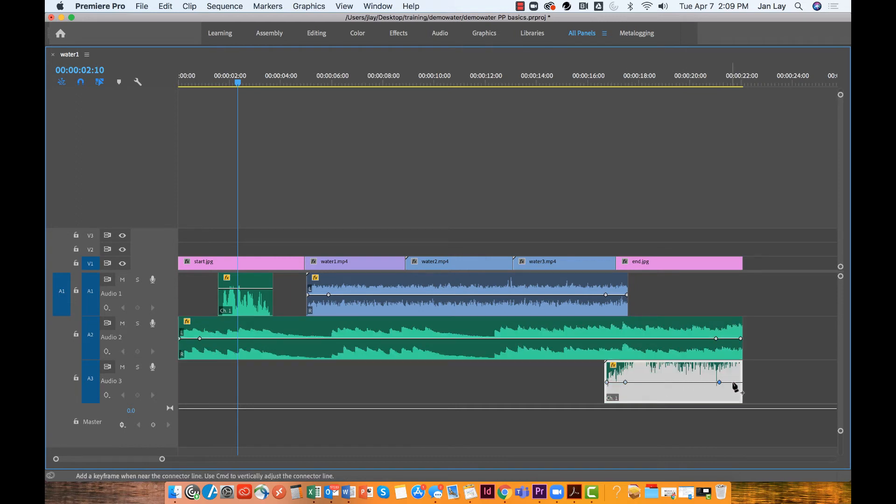
click(741, 382)
Lower the first and last volume keyframes of the water audio on A1 to -oo dB to create fades
drag(308, 295, 309, 312)
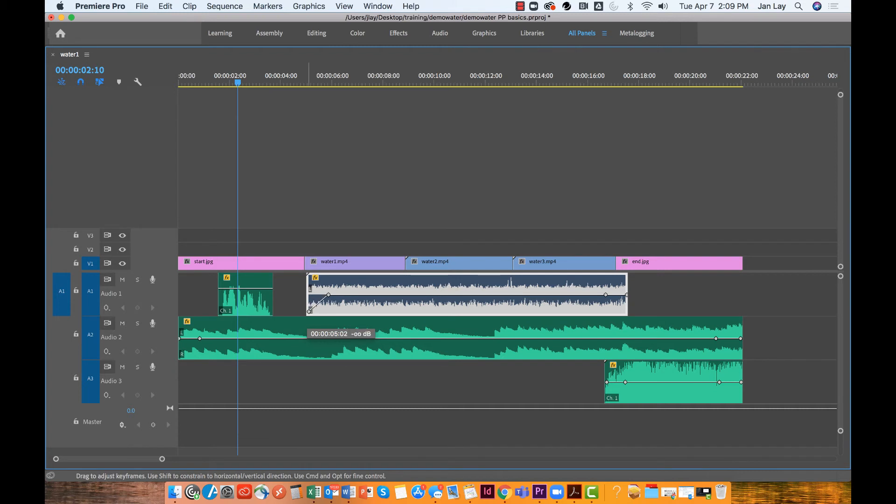
drag(309, 311, 309, 311)
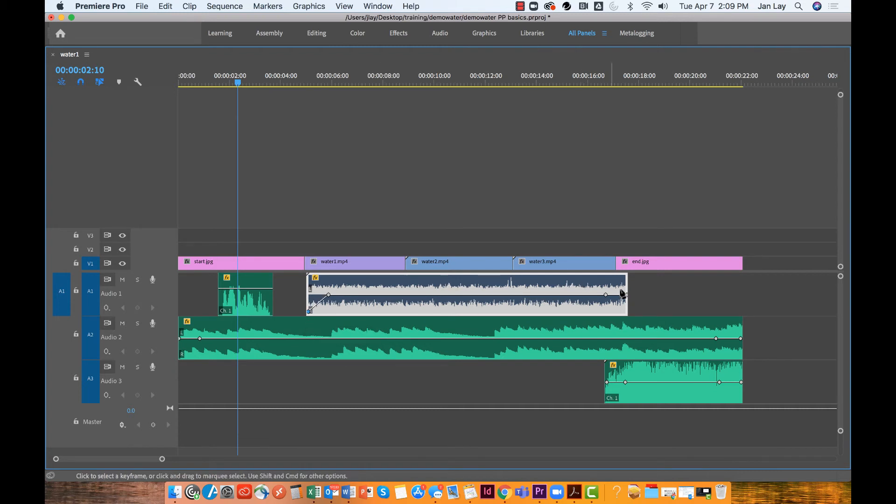
drag(627, 295, 627, 311)
Lower the outermost volume keyframes of the piano clip on A2 and the wind clip on A3 to -oo dB so both fade in and out
drag(179, 338, 180, 371)
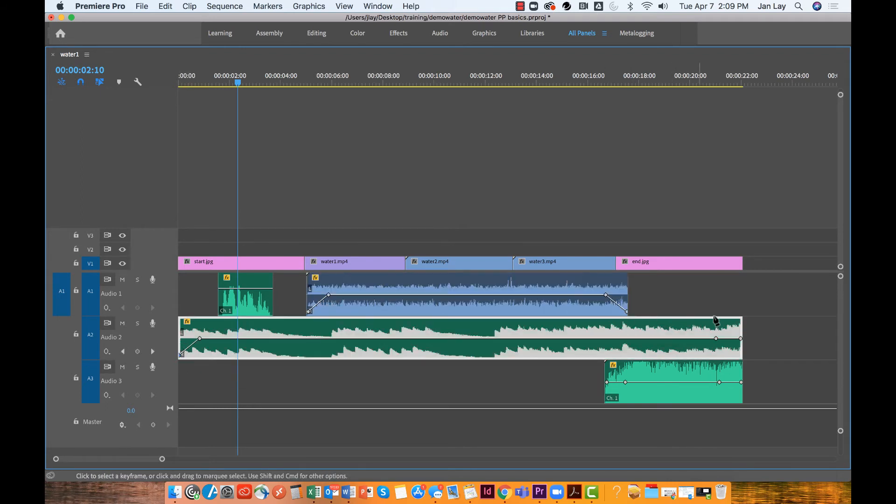
drag(740, 338, 741, 371)
drag(606, 382, 606, 399)
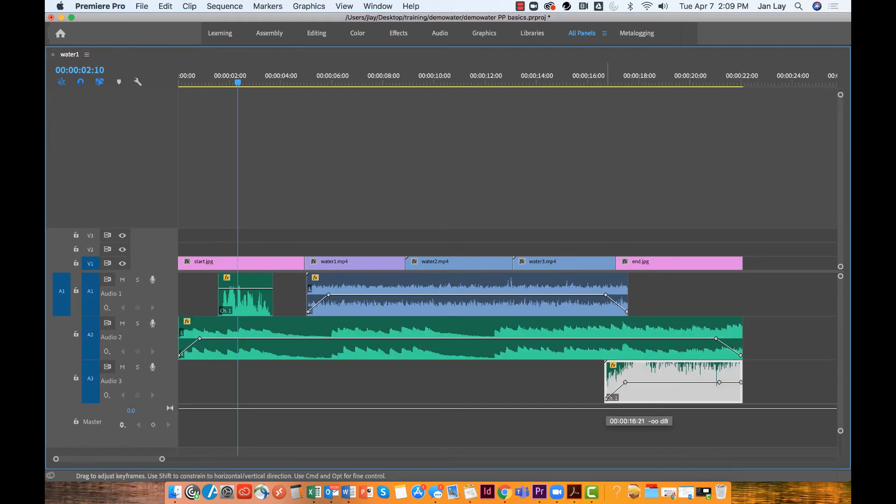
click(741, 382)
drag(741, 382, 741, 399)
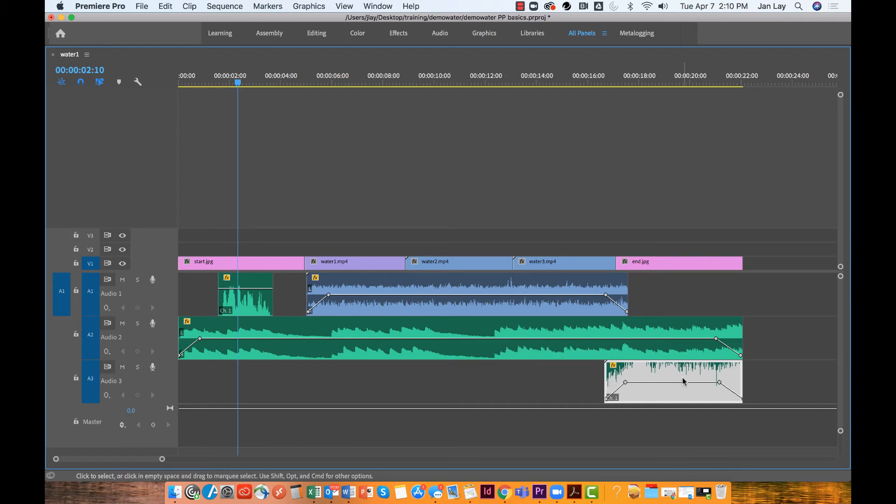
Slightly lower the wind clip's volume between its two inner keyframes on A3
drag(669, 383, 668, 386)
click(655, 341)
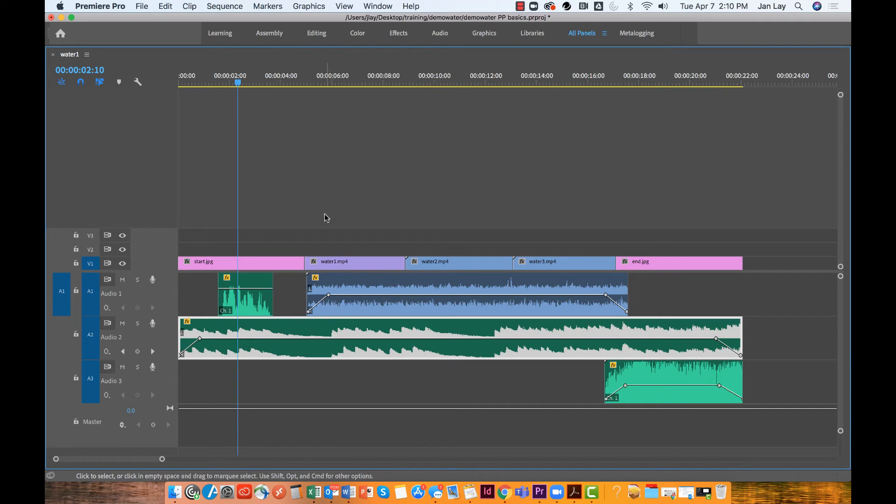
Play the mix from about 00:00:06:06, lower the water audio's volume between its inner keyframes on A1, and play it again
drag(239, 83, 336, 101)
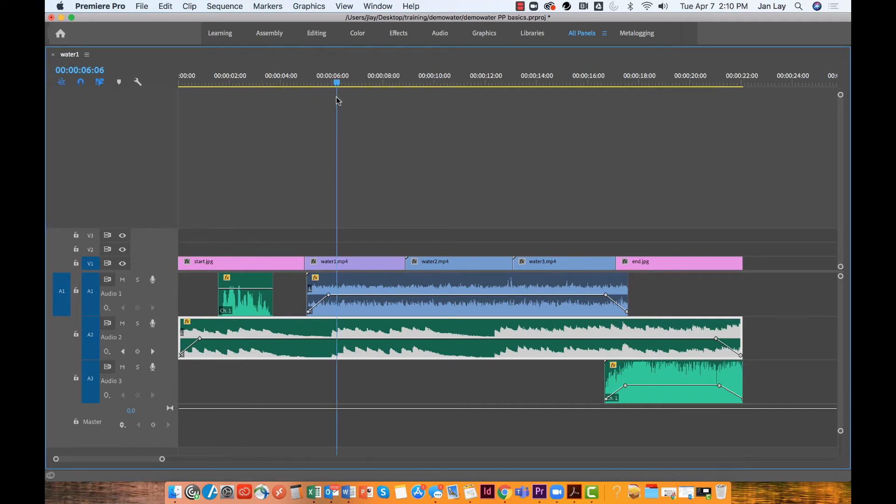
key(space)
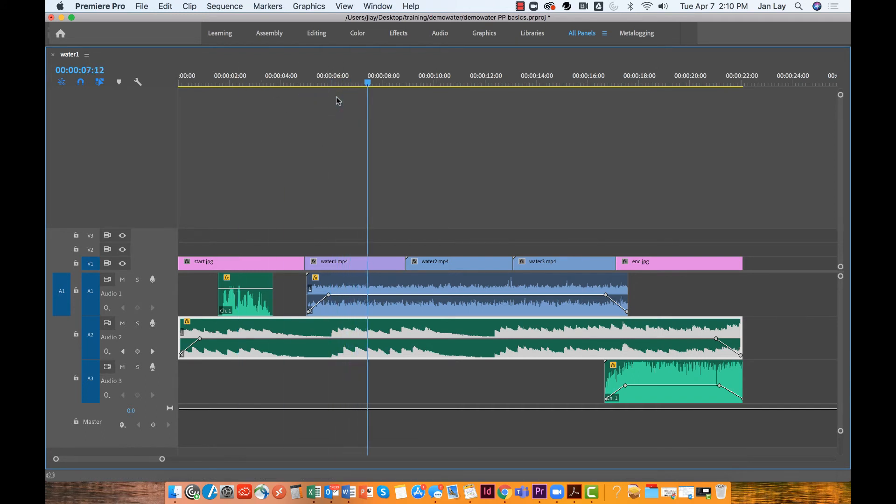
key(space)
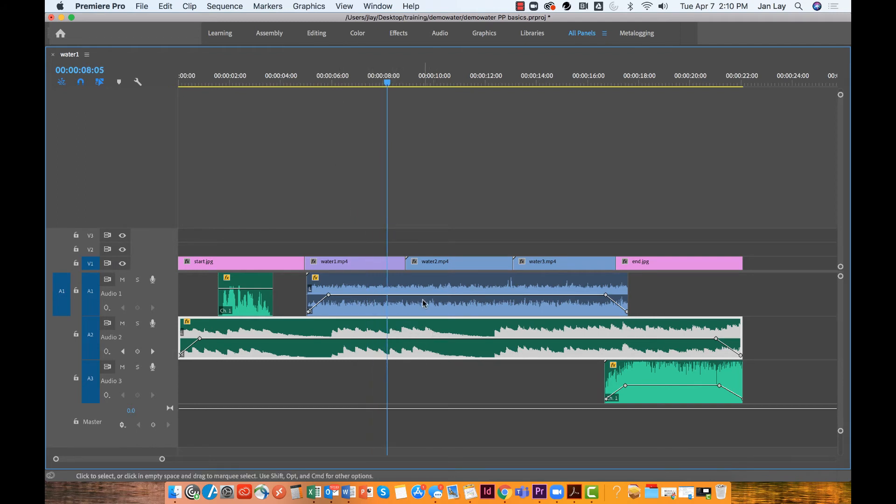
drag(430, 295, 431, 306)
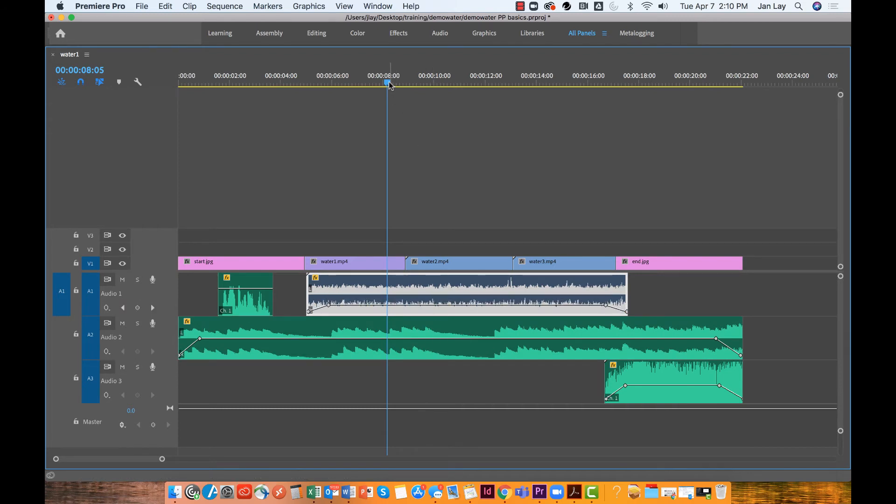
drag(390, 85, 407, 84)
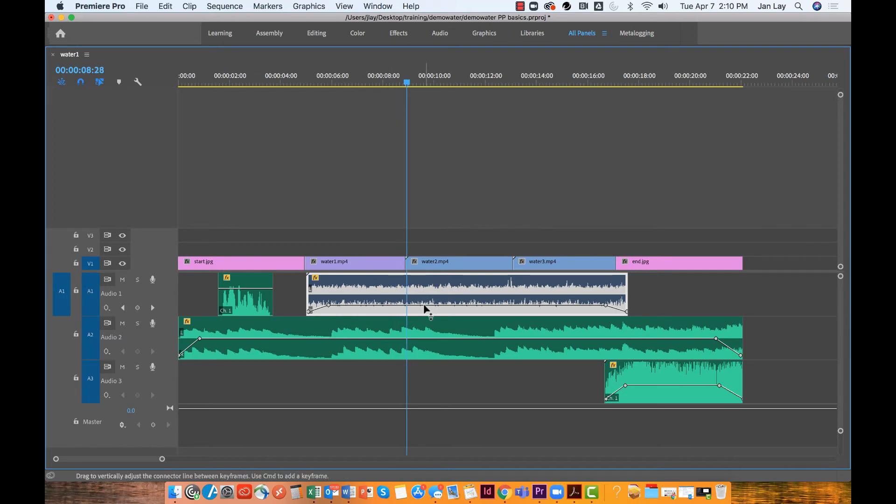
drag(424, 305, 425, 306)
key(space)
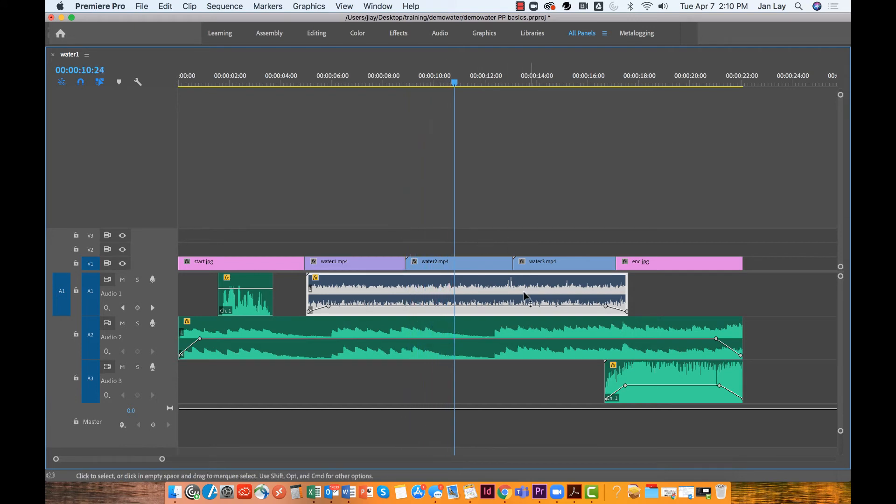
Play the narration section from about 00:00:02:00 and raise the narration clip's volume level further on A1
drag(457, 95, 230, 116)
key(space)
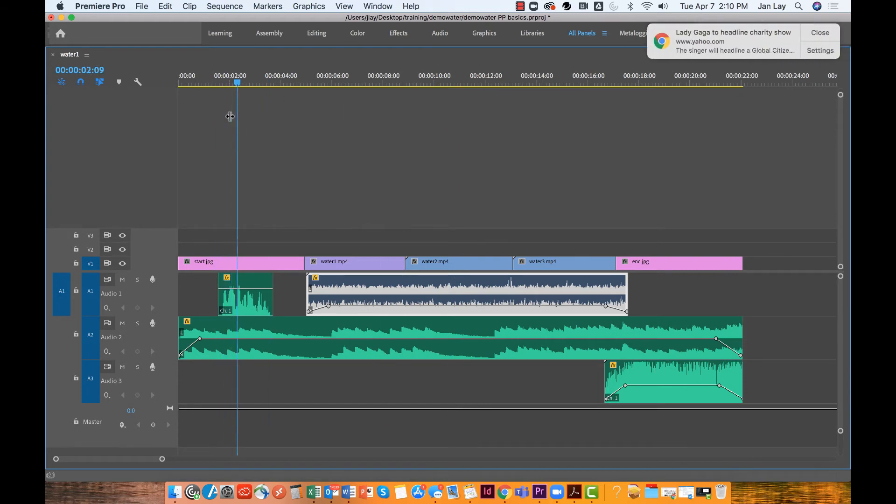
key(space)
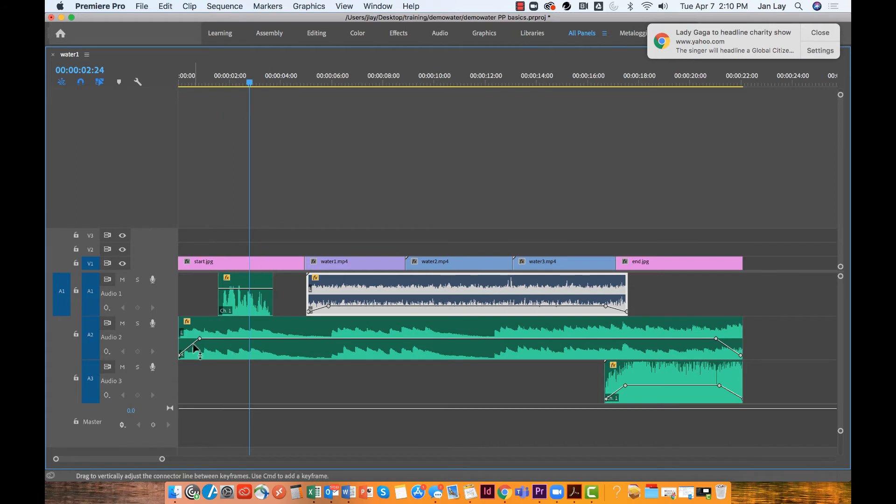
click(251, 298)
drag(250, 288, 251, 283)
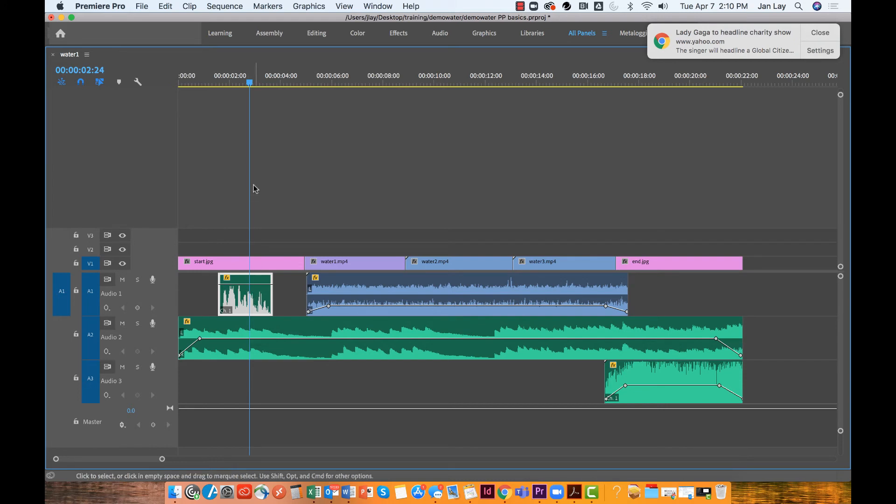
key(space)
key(space)
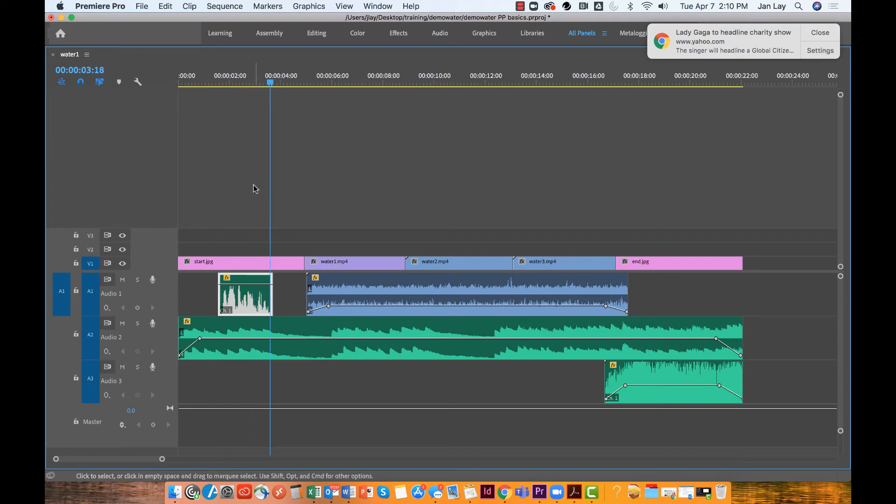
Lower the piano clip's second volume keyframe on A2 so the music starts quietly and rises gradually toward the end
click(200, 339)
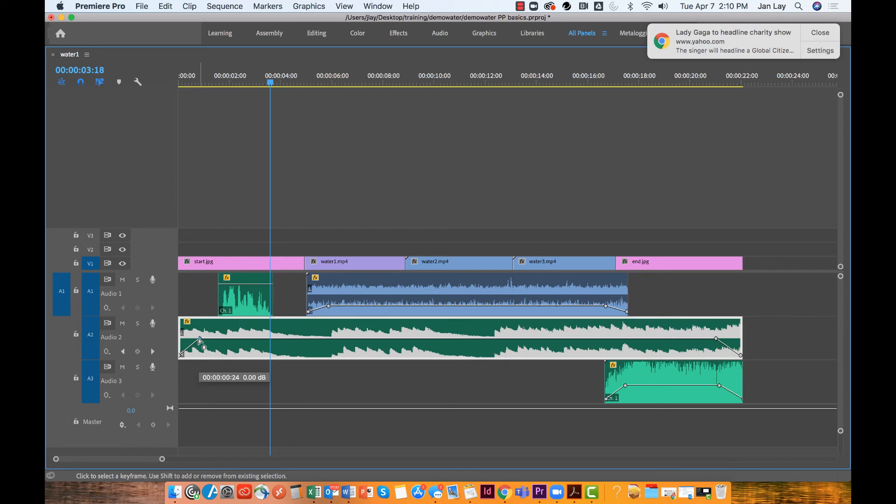
drag(200, 340, 197, 349)
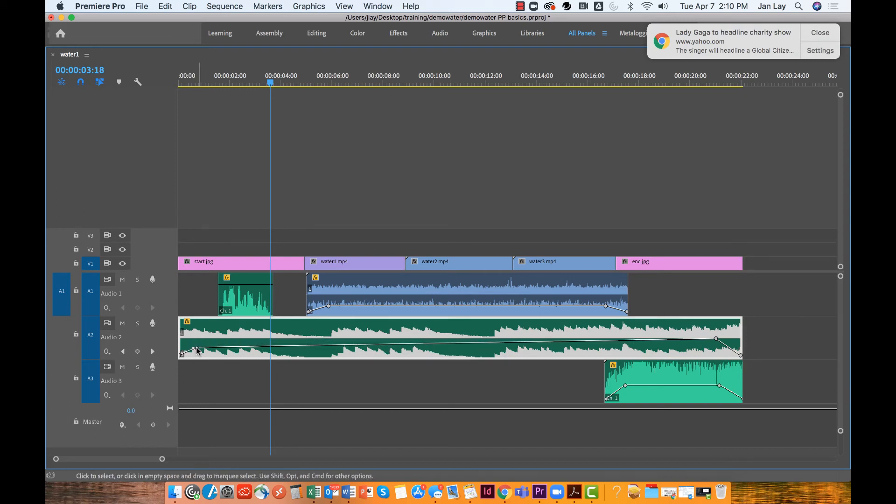
Play the opening from the start of the sequence, and restore the Timeline panel to its normal size in the workspace
drag(272, 83, 171, 94)
key(space)
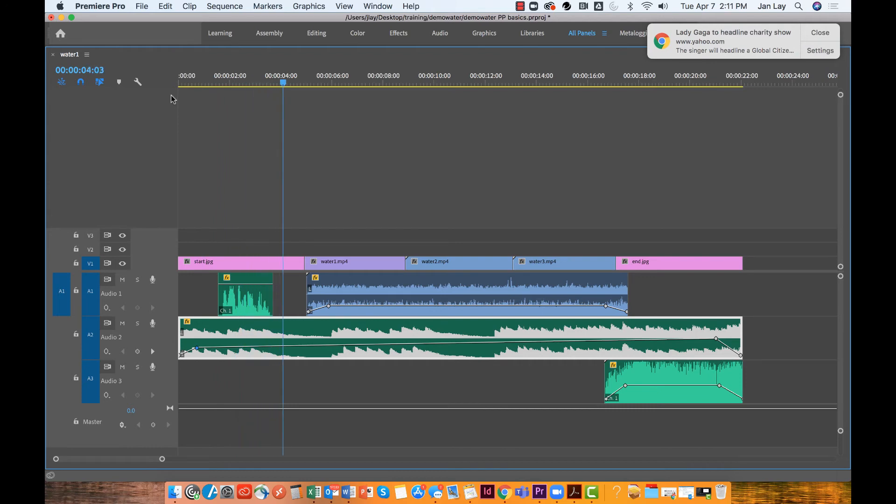
key(space)
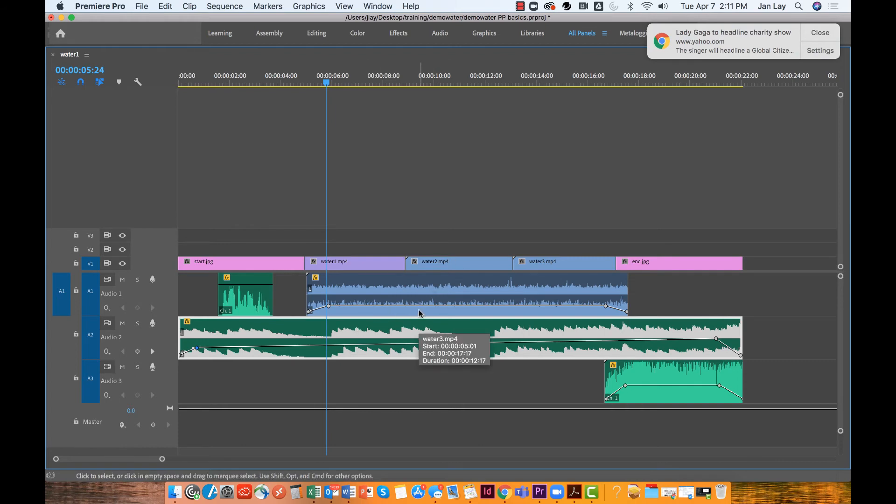
key(grave)
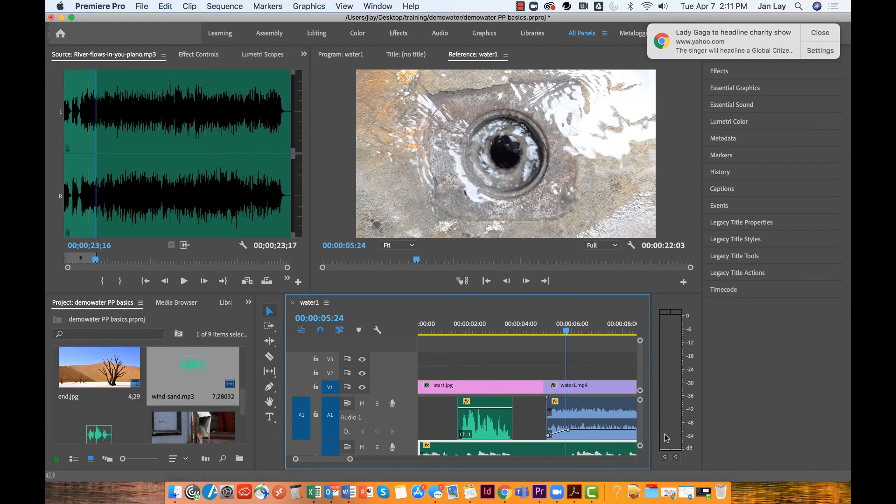
Reduce the audio track heights and zoom out the timeline to fit the whole sequence with tracks A1 to A3
drag(640, 446, 641, 455)
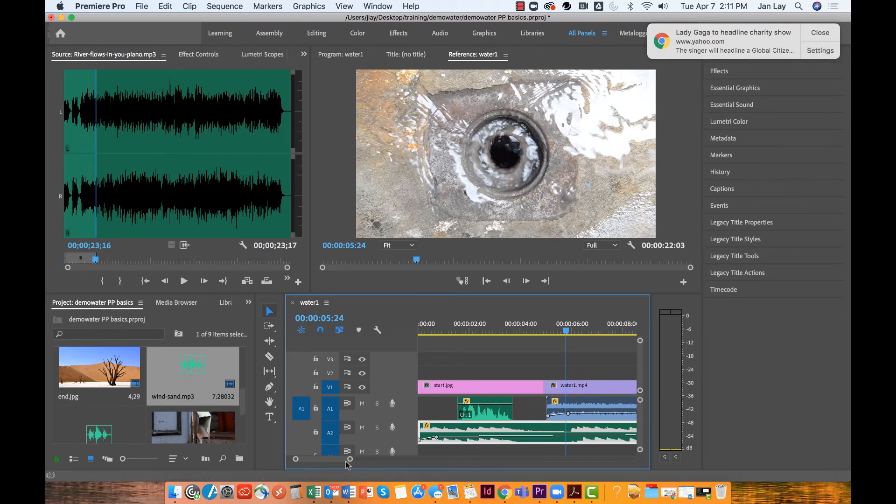
drag(351, 461, 382, 461)
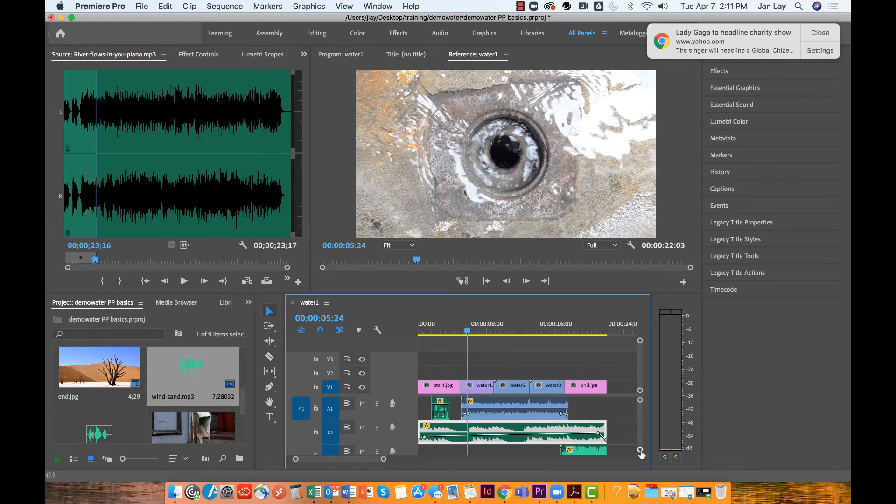
drag(641, 453, 641, 451)
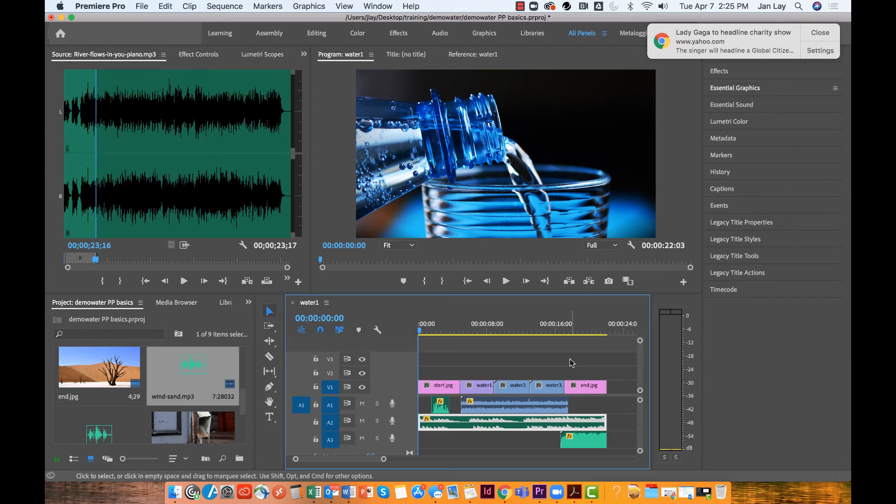
Dismiss the browser notification and add a text box reading "The Water Conservation Project" over the dark area beside the bottle at the sequence start
drag(419, 330, 417, 329)
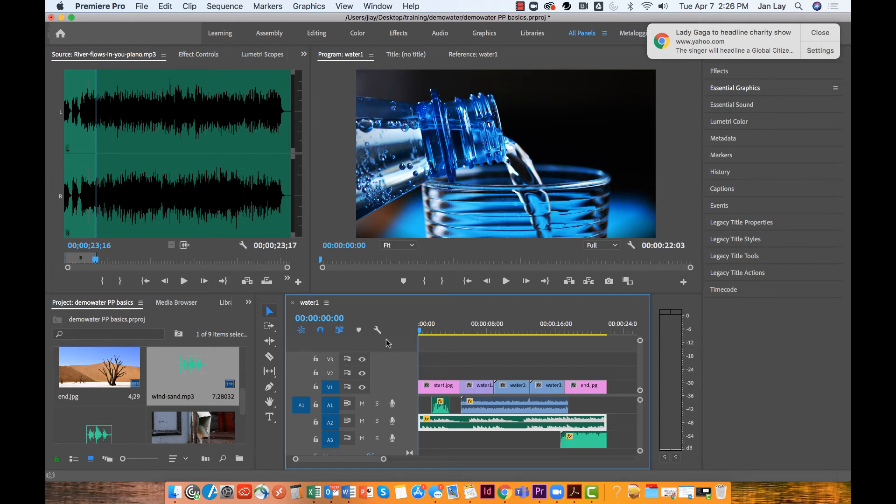
click(809, 37)
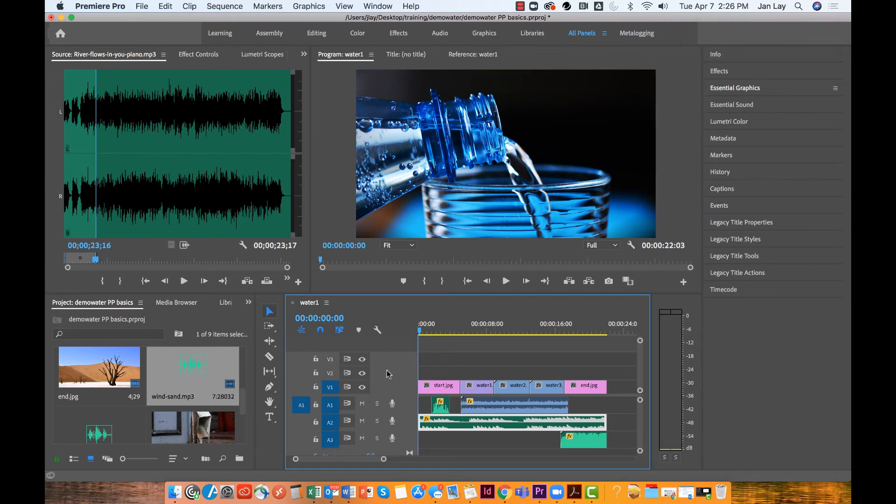
click(269, 417)
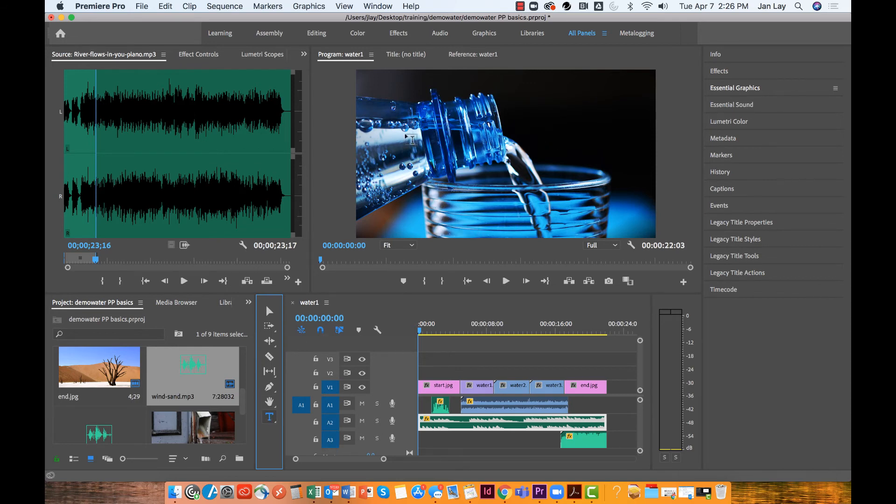
click(336, 57)
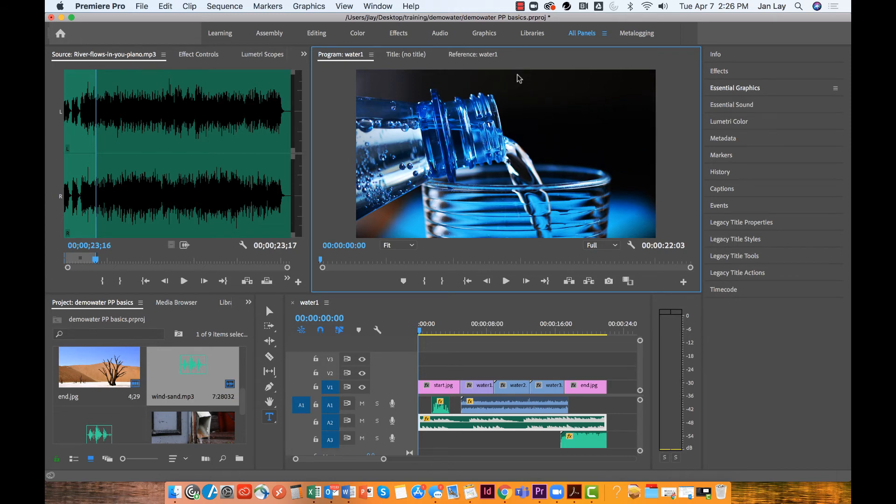
drag(517, 75, 646, 171)
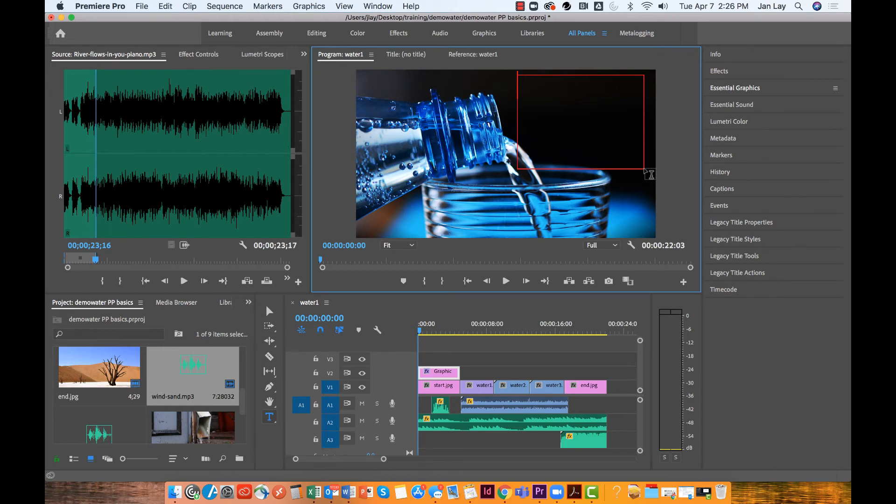
text(The Water Con)
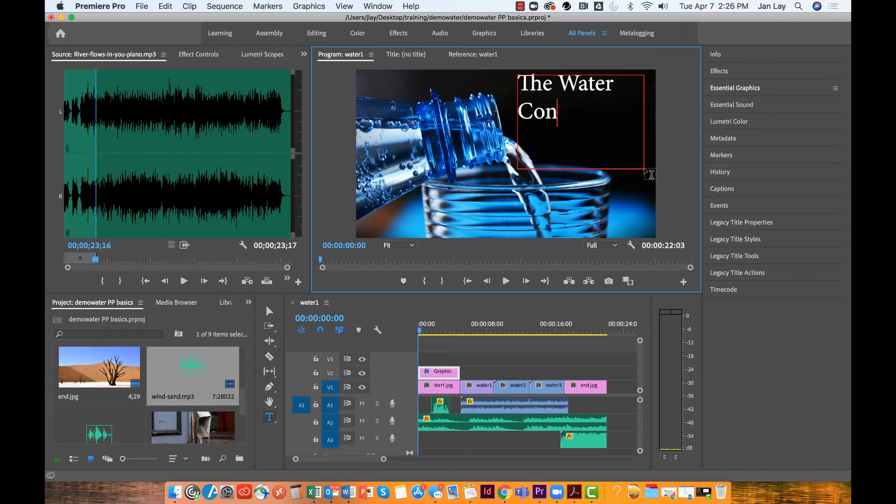
text(servatio)
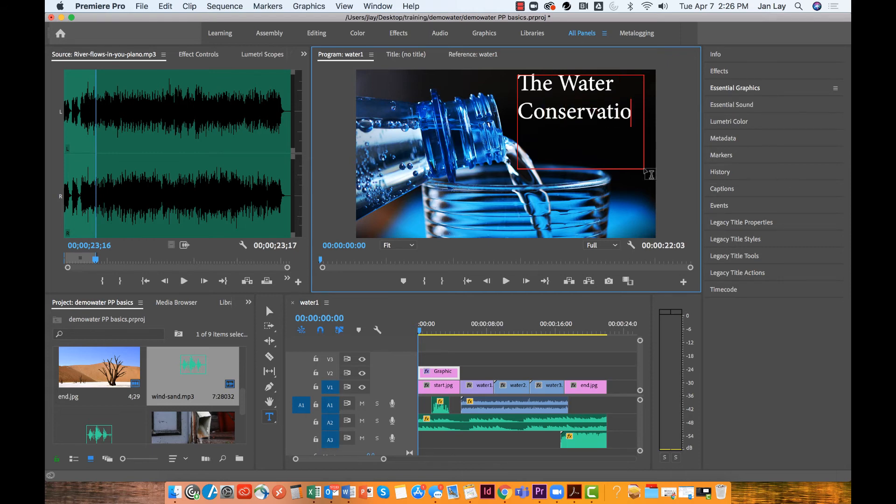
text(n Project)
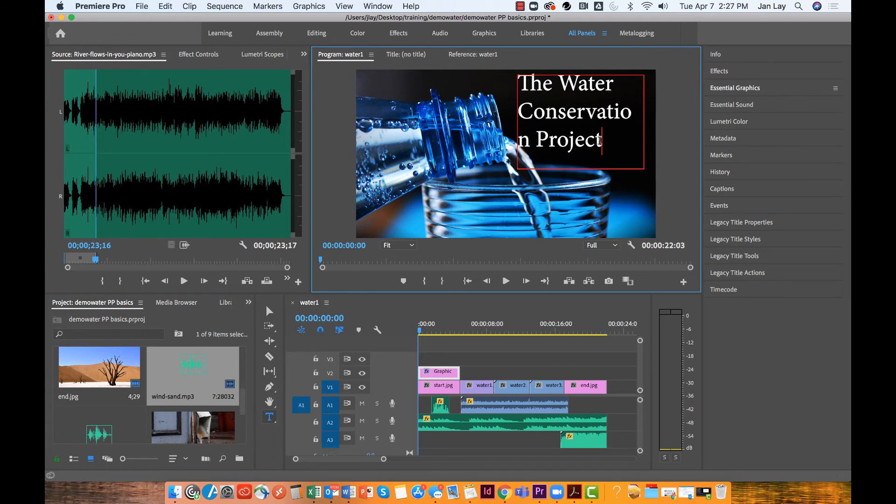
Select all the title text and set its font to Minion Pro Bold Italic
drag(609, 142, 525, 93)
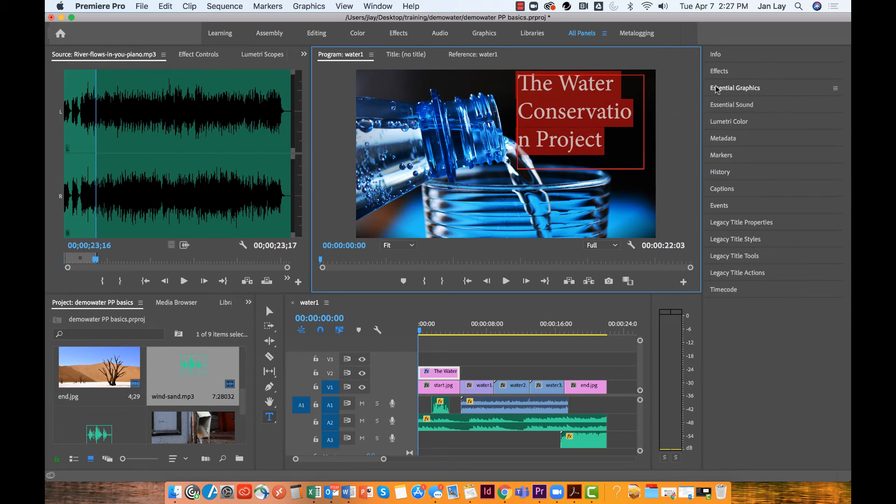
click(771, 88)
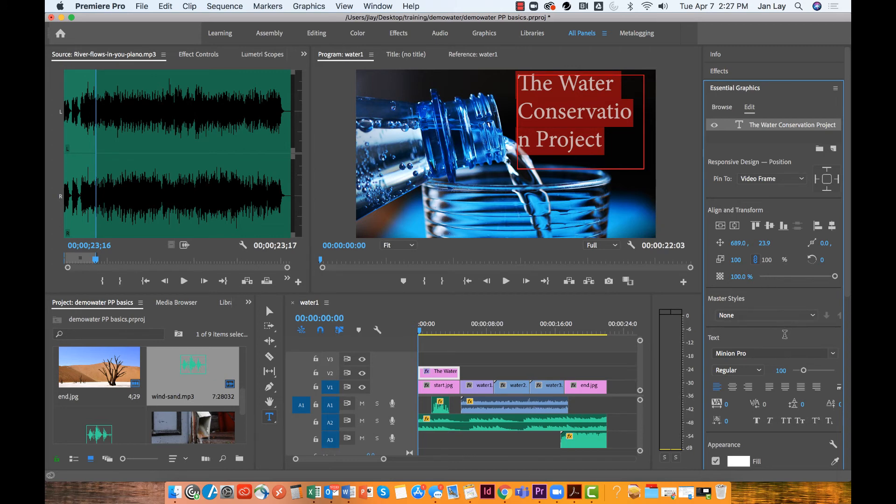
click(833, 357)
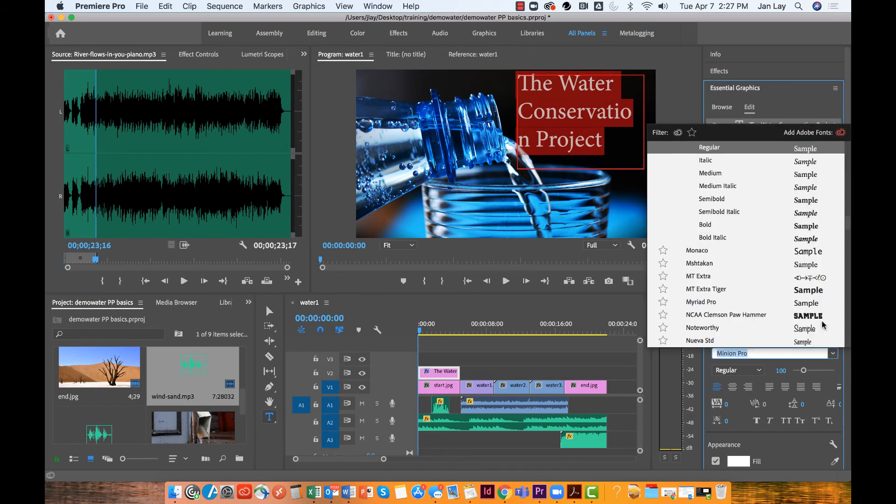
click(814, 241)
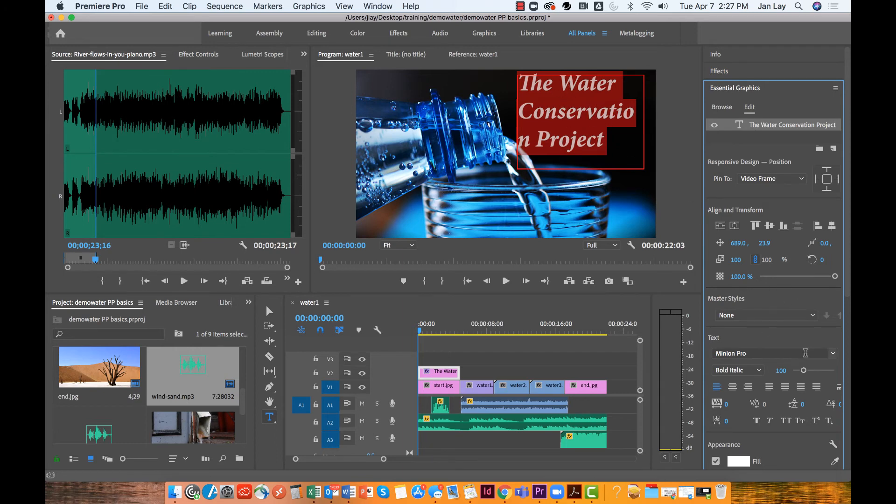
Reduce the title's font size to 96 and center-align its text
drag(804, 372, 802, 374)
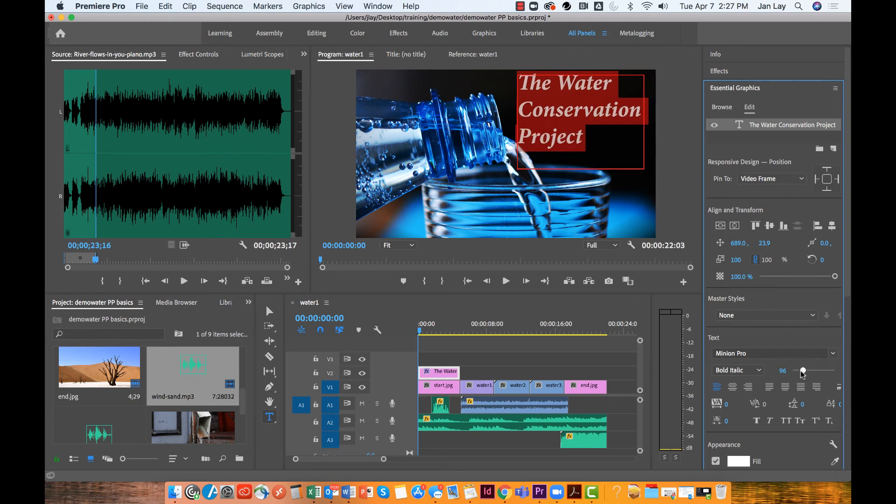
click(732, 388)
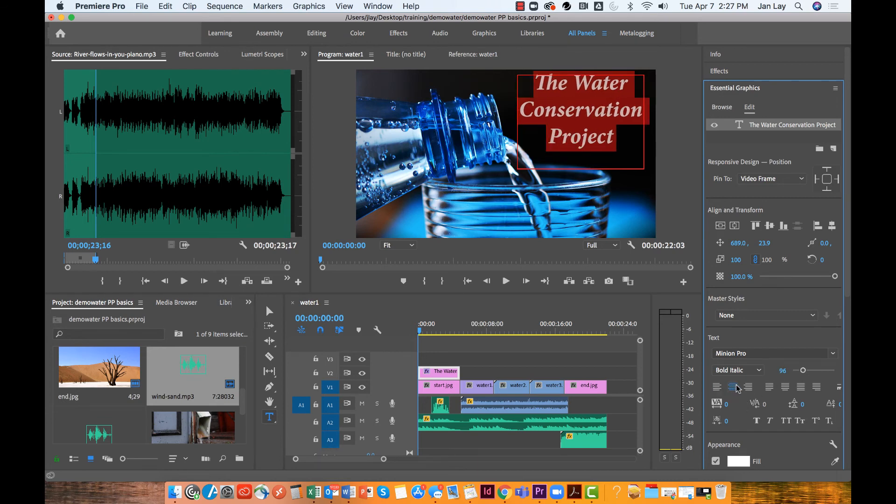
click(717, 387)
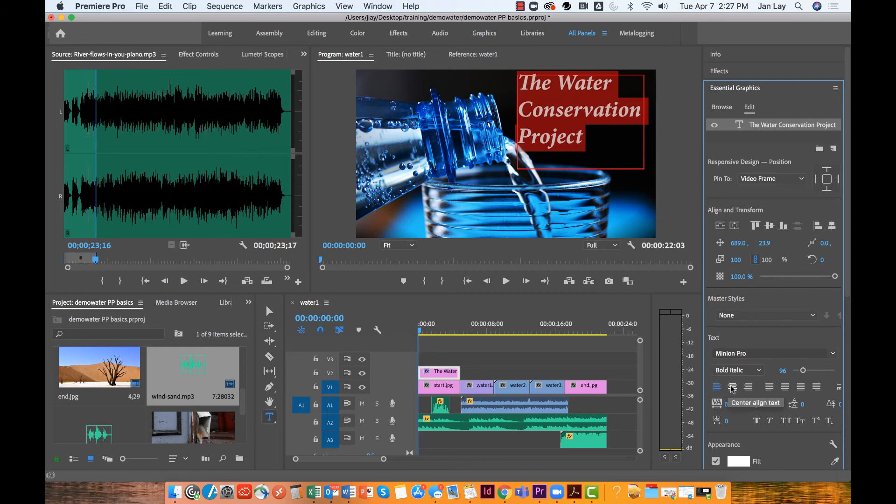
click(733, 388)
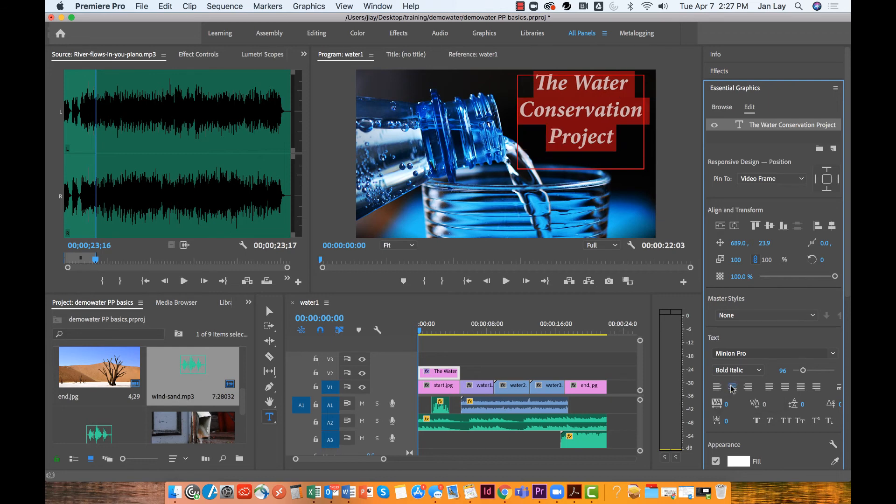
Change the title's fill color to the blue 393C9F
scroll(732, 428, down, 6)
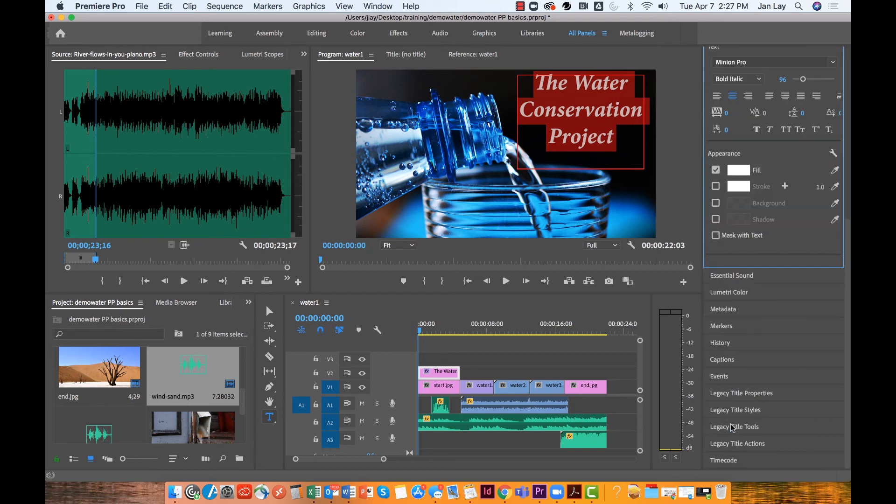
scroll(733, 427, up, 5)
click(739, 298)
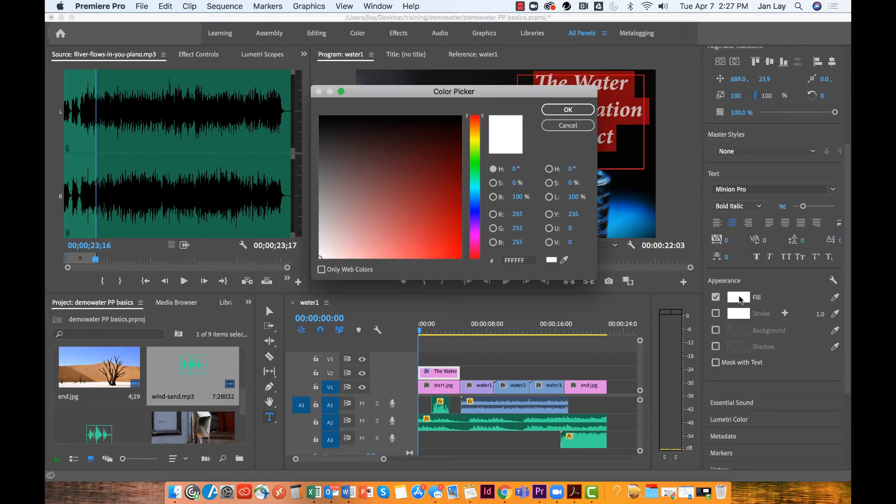
click(475, 213)
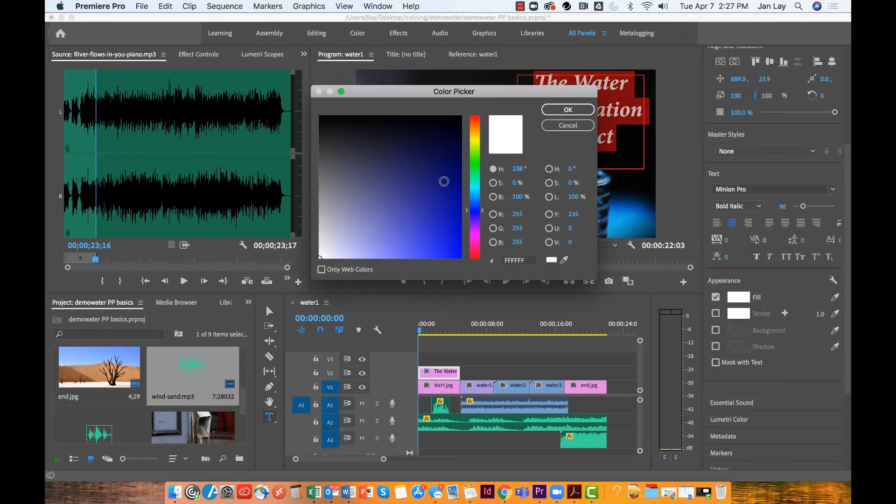
click(436, 214)
click(426, 207)
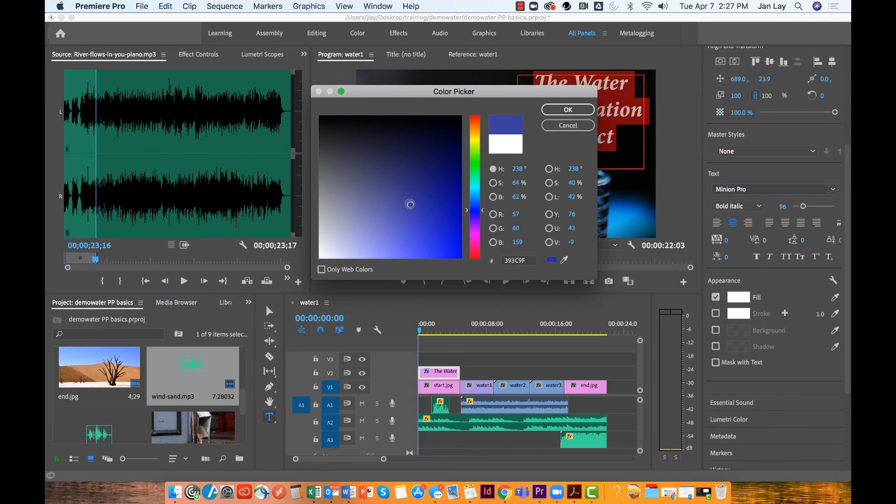
click(568, 109)
click(568, 113)
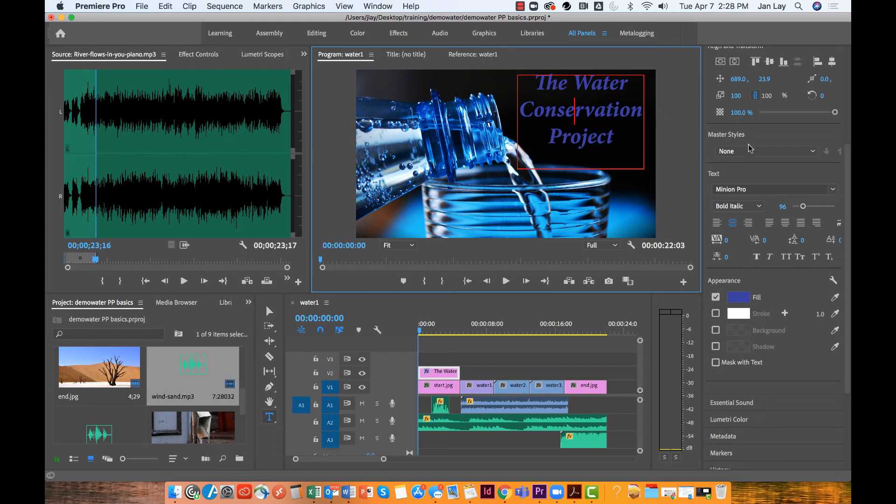
Hide the title's text layer and show it again
scroll(749, 148, up, 5)
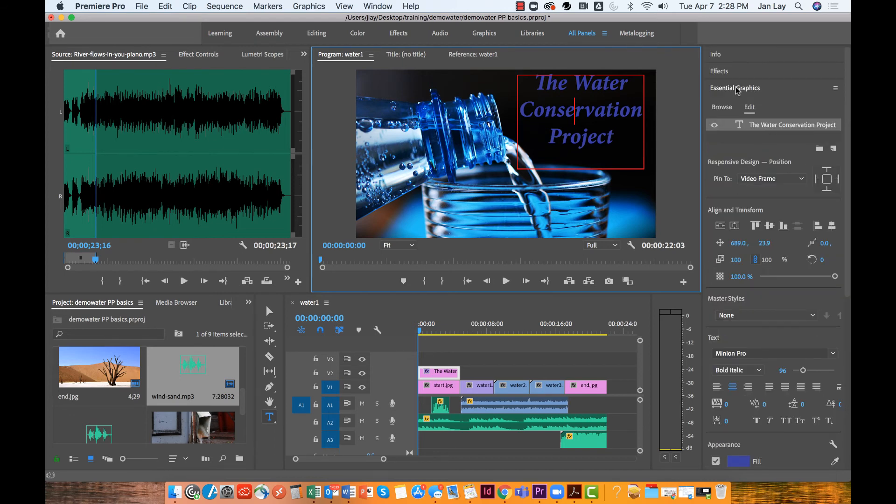
click(596, 113)
click(714, 125)
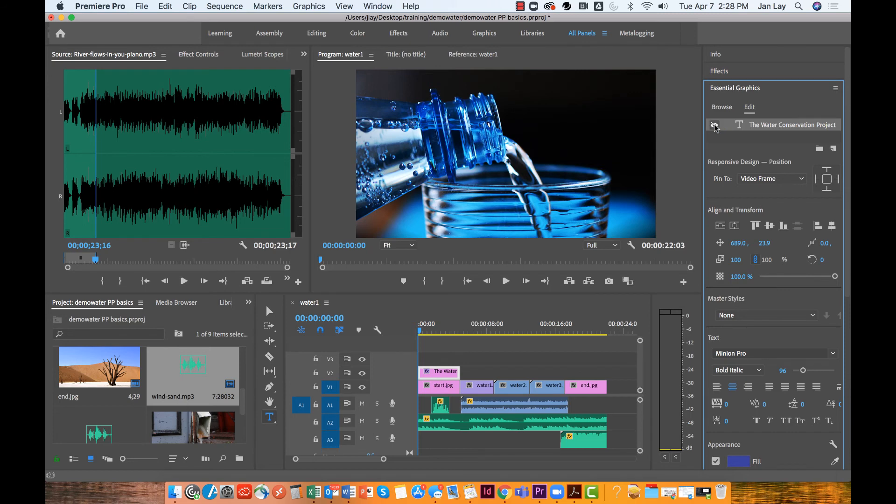
click(715, 125)
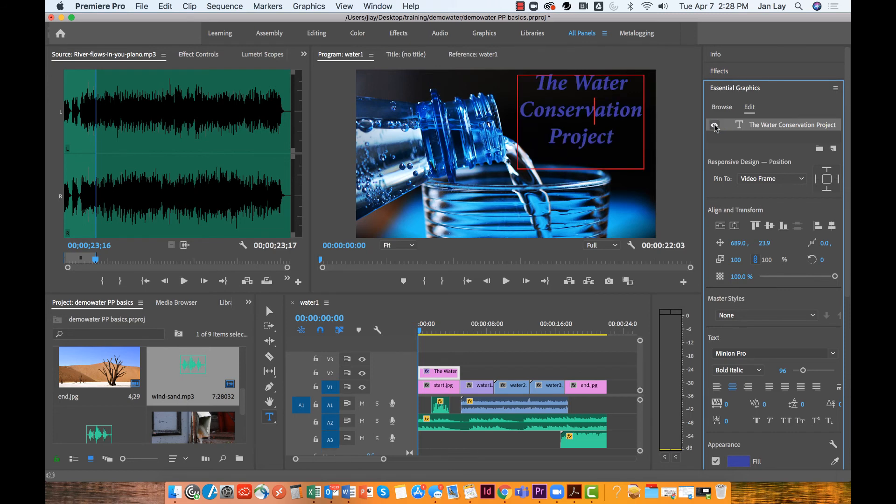
Browse the available graphics templates, from Angled Credits to Angled Slate, and collapse Essential Graphics
click(724, 108)
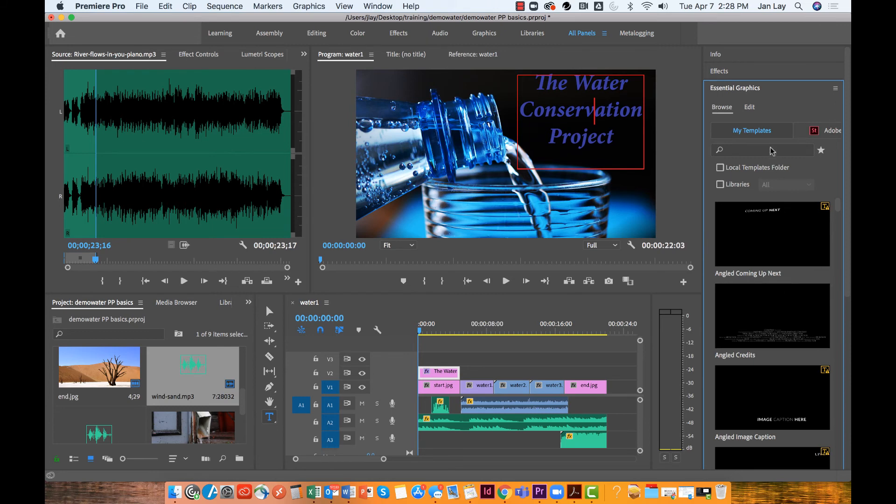
scroll(783, 291, down, 3)
scroll(783, 295, down, 2)
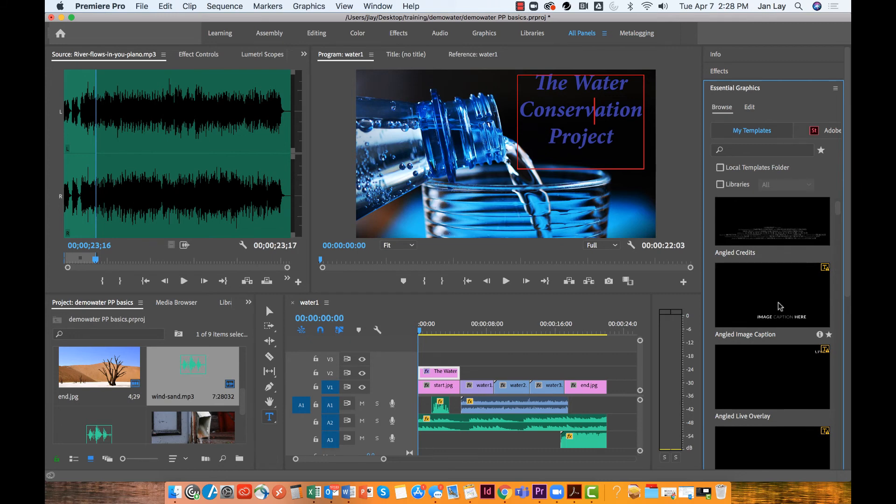
scroll(779, 305, down, 3)
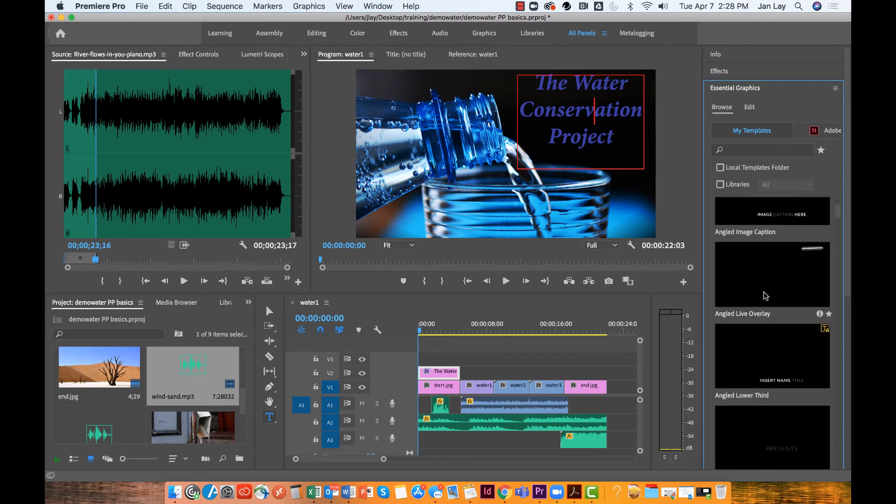
scroll(765, 296, down, 4)
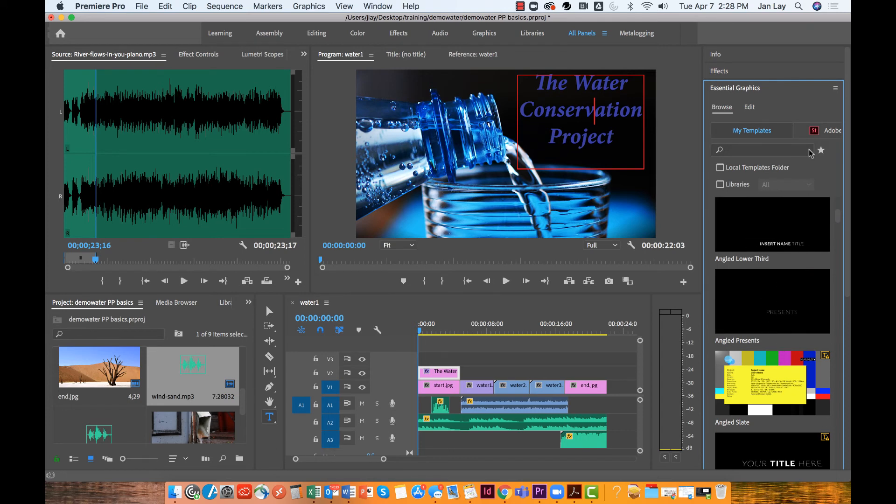
click(787, 91)
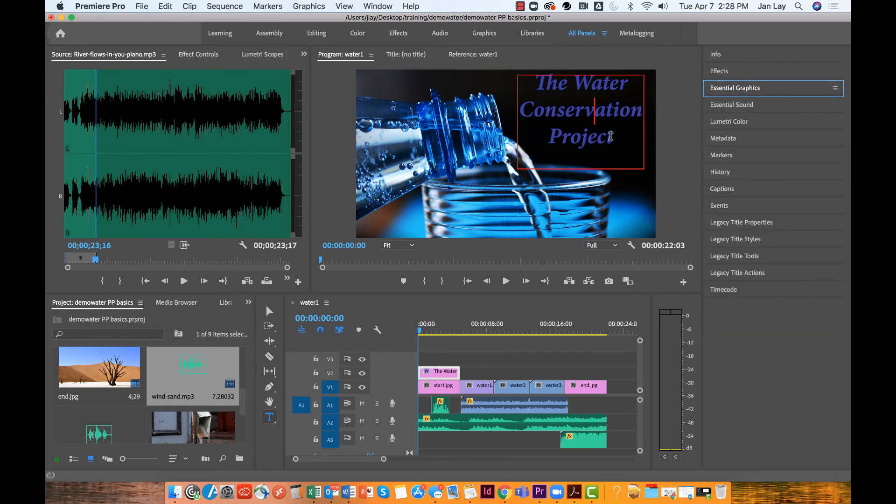
Deselect the title and scrub from the sequence start to about 00:00:04:21 to check its duration over start.jpg
click(474, 375)
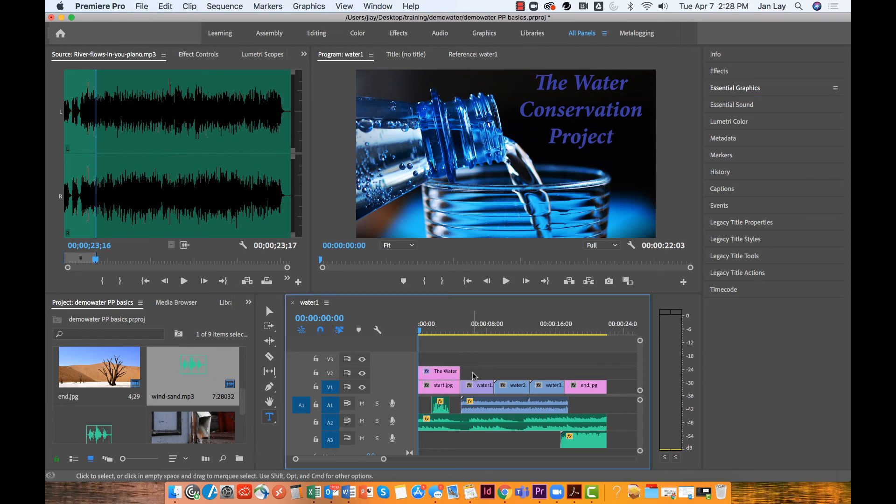
click(420, 333)
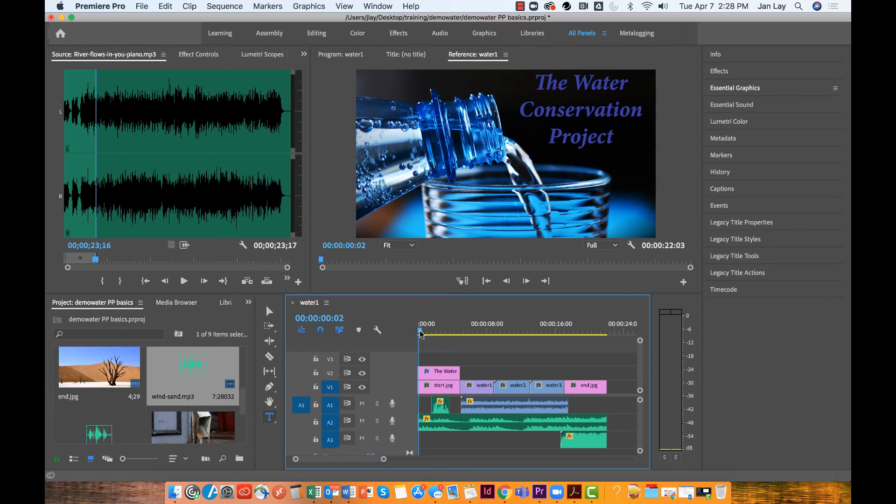
drag(419, 333, 461, 345)
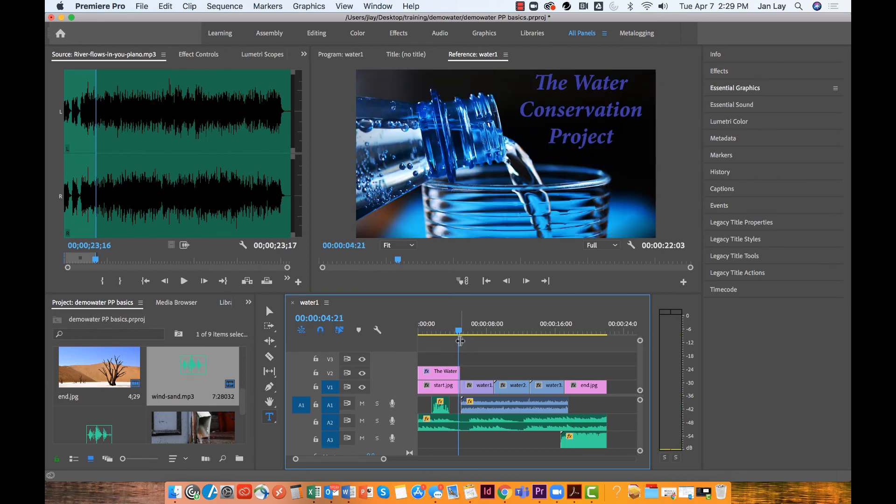
Trim the title's beginning so it starts at about 00:00:01:17 over start.jpg, and scrub through the sequence to check it
click(447, 376)
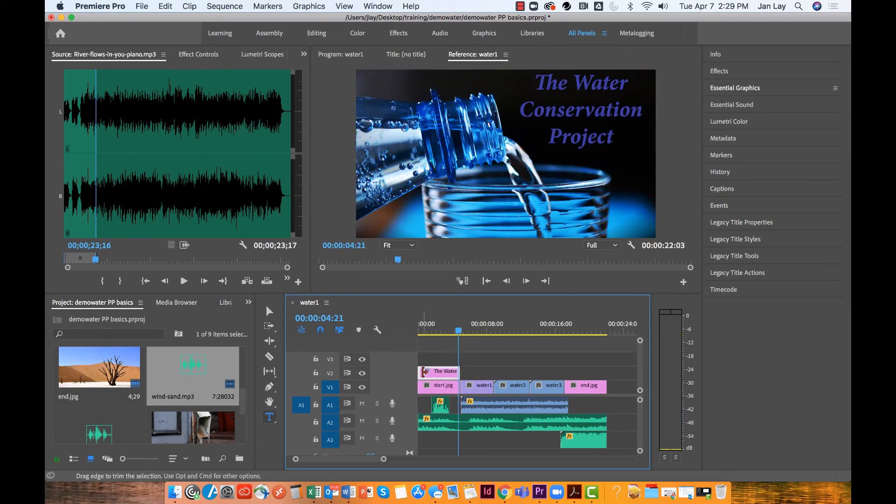
drag(420, 372, 431, 372)
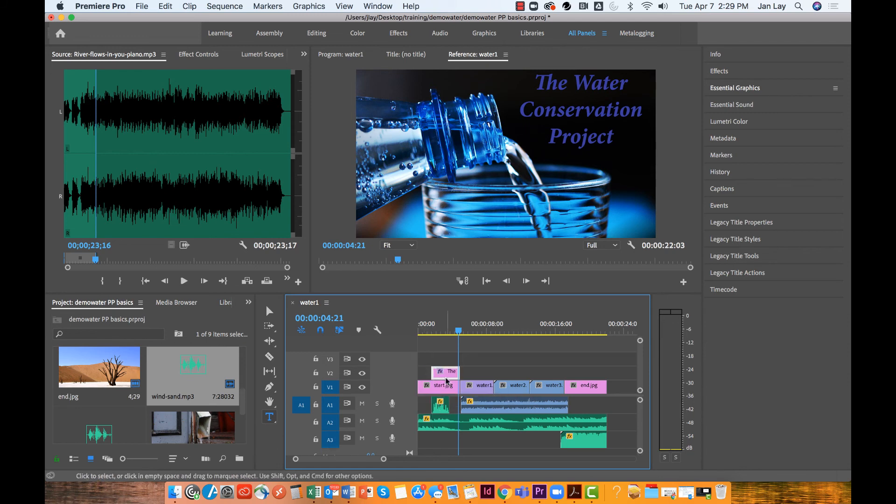
drag(459, 331, 432, 334)
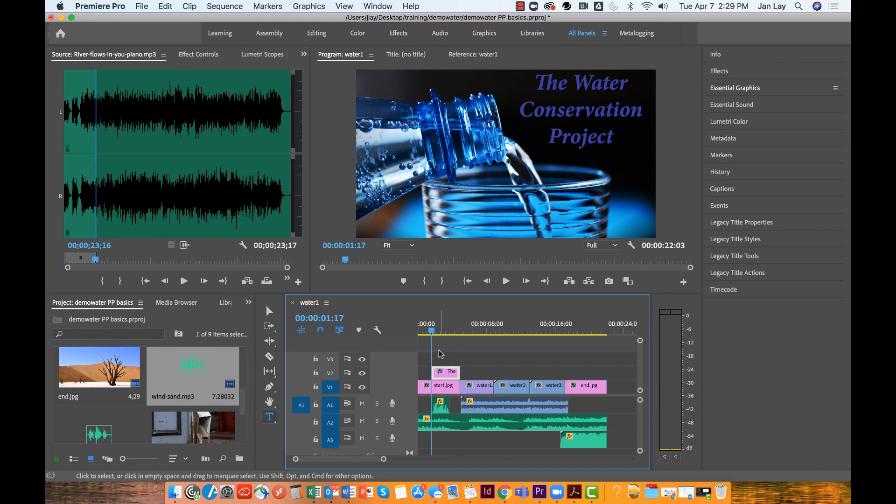
drag(431, 332, 530, 349)
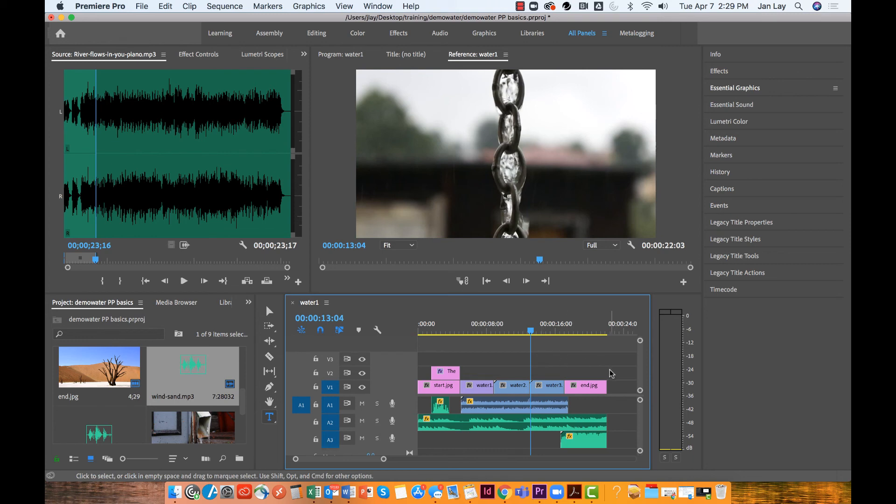
Apply the default transitions to the title and all clips on V1, and scrub the sequence to preview them
drag(608, 374, 430, 383)
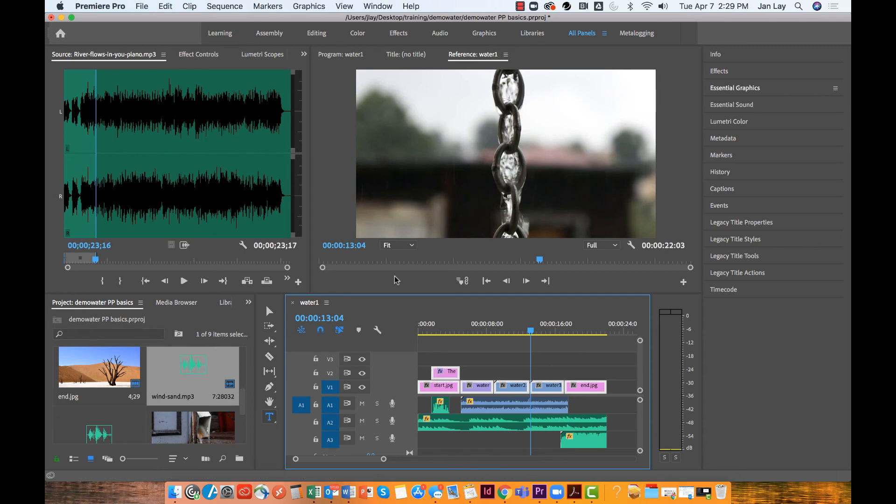
click(222, 6)
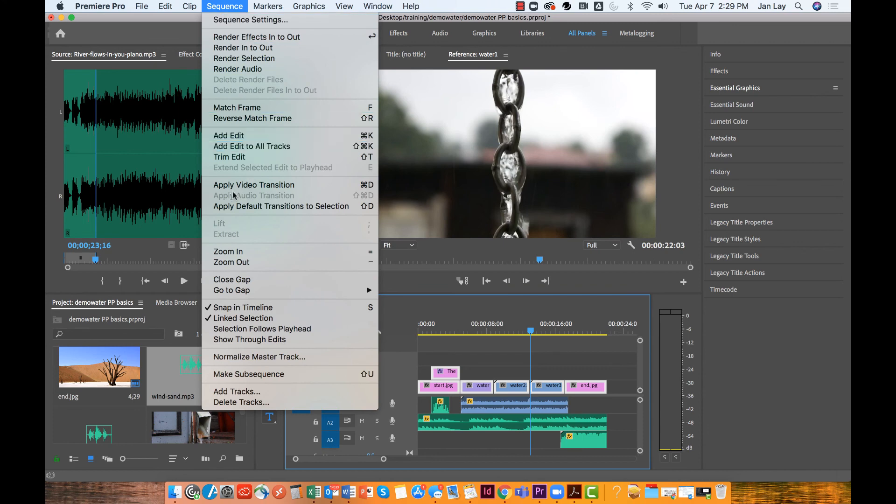
click(258, 206)
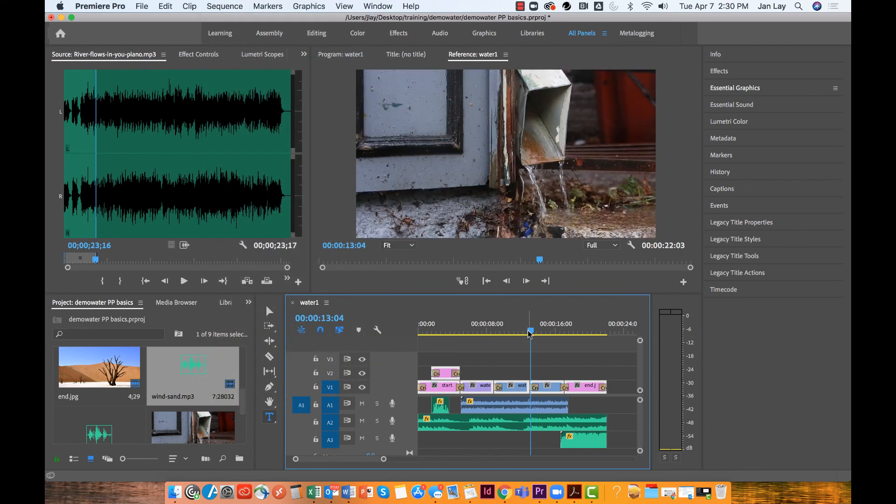
drag(531, 332, 574, 348)
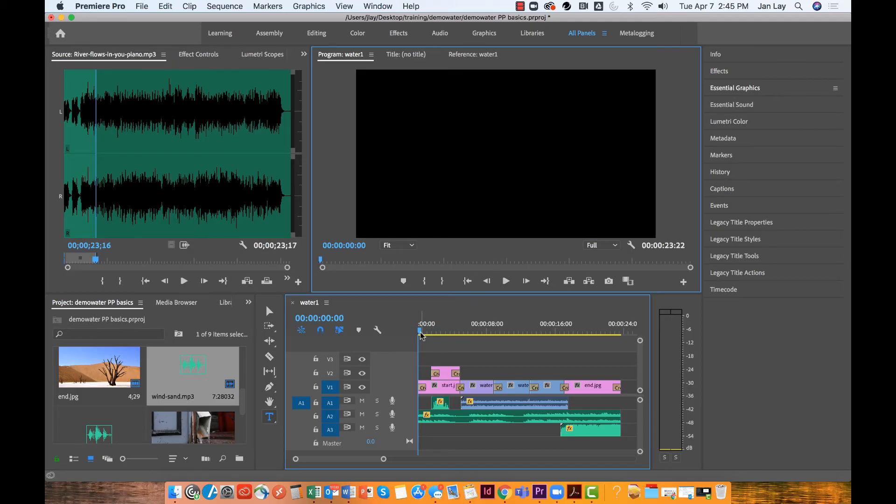
drag(420, 335, 430, 336)
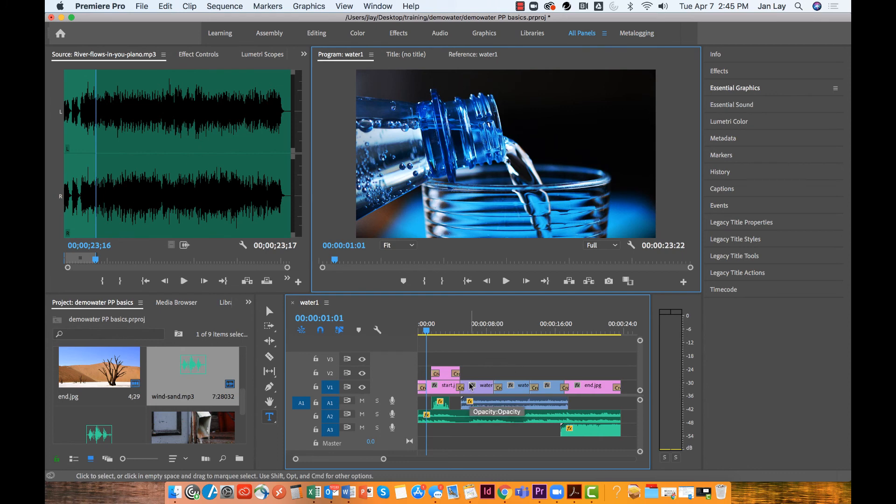
Open the media export settings for the sequence and choose the YouTube 1080p Full HD preset, keeping the H.264 format
click(140, 7)
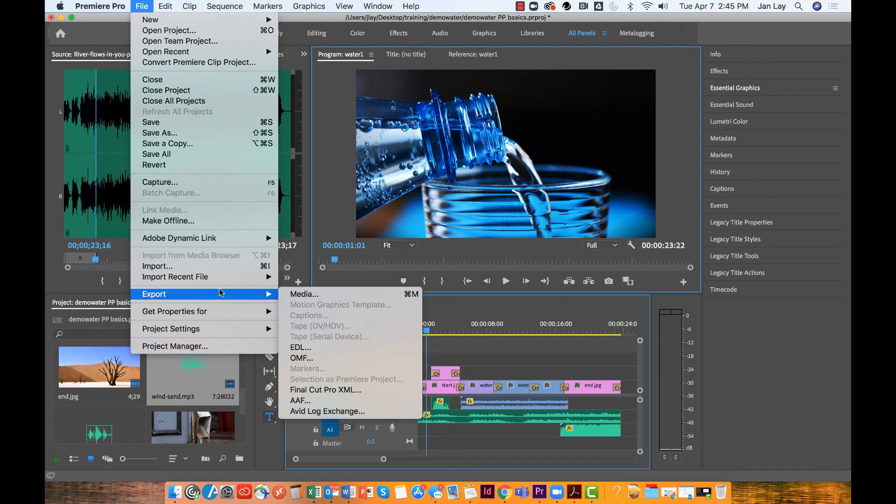
click(294, 294)
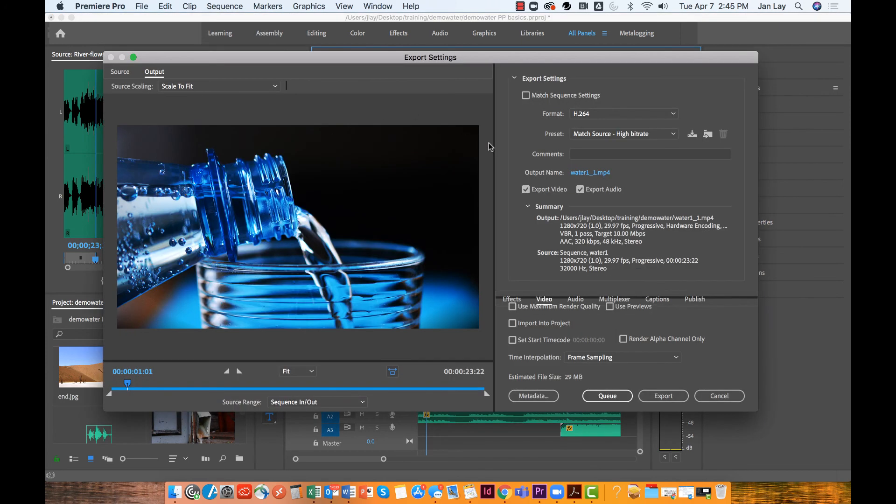
mouse_move(534, 61)
mouse_down()
mouse_move(559, 62)
mouse_move(547, 71)
mouse_up()
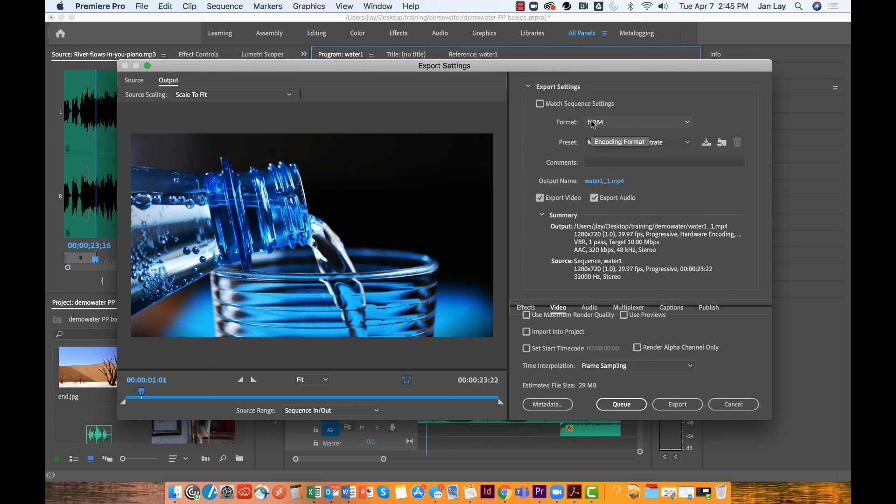
click(687, 123)
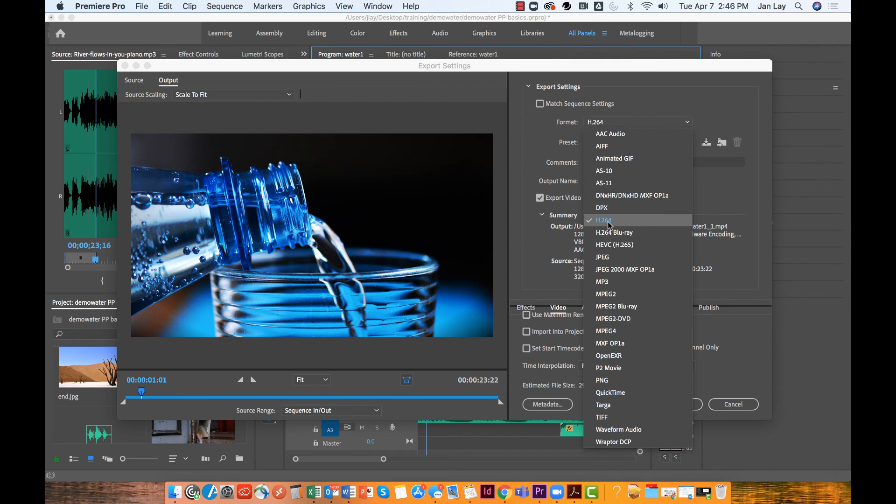
click(662, 111)
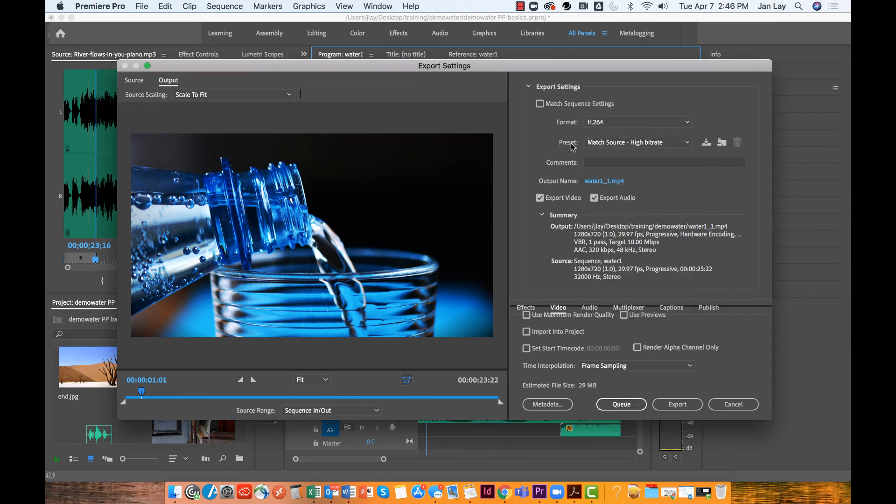
click(687, 142)
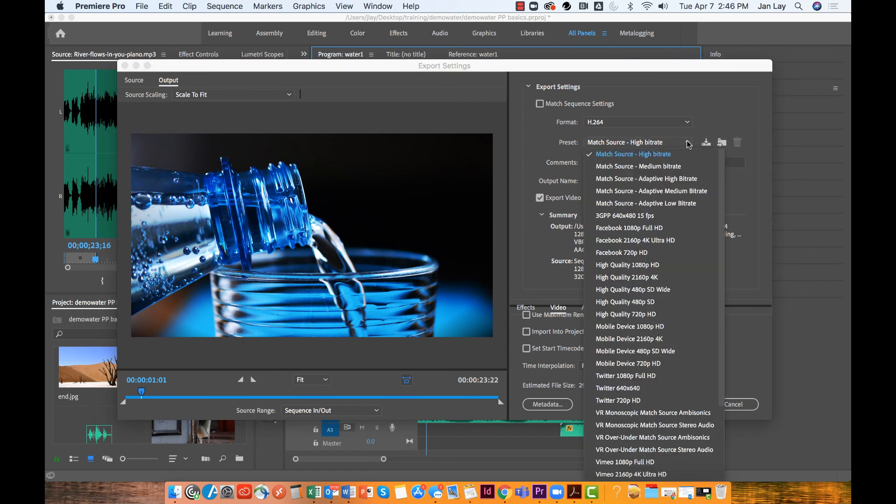
scroll(719, 270, down, 1)
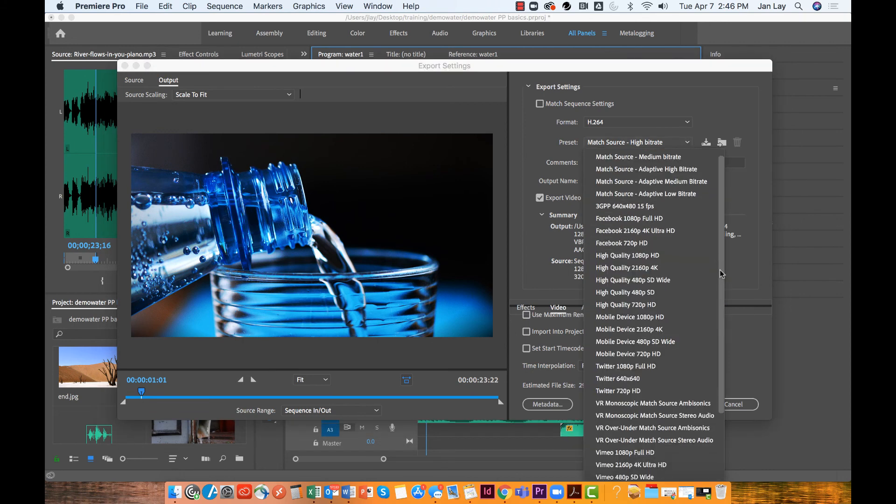
drag(720, 271, 722, 351)
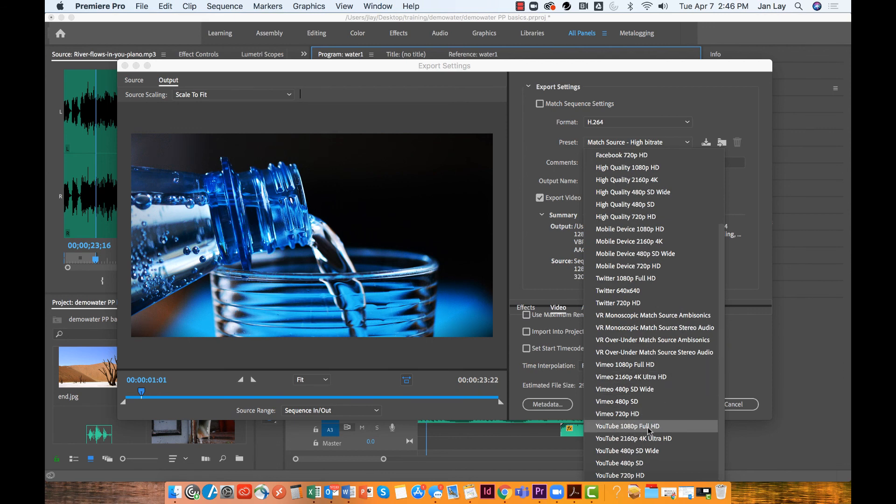
click(632, 427)
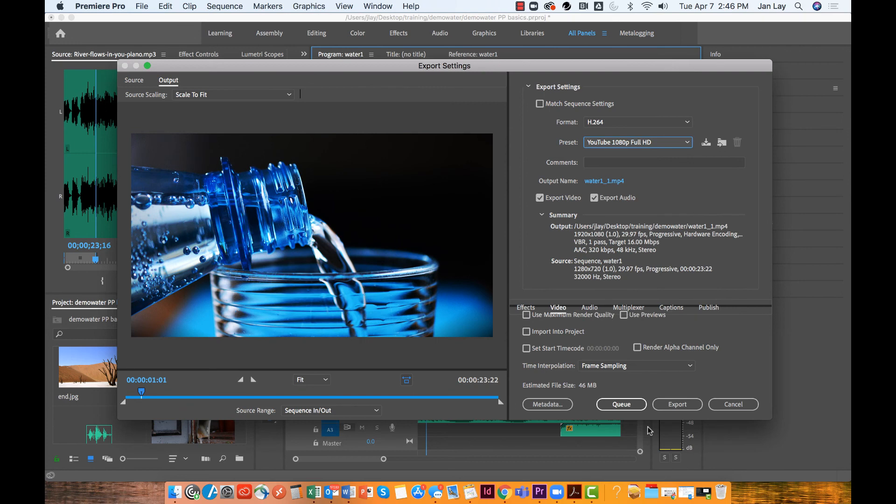
Name the output file demowater in the demowater folder and export the video
click(603, 182)
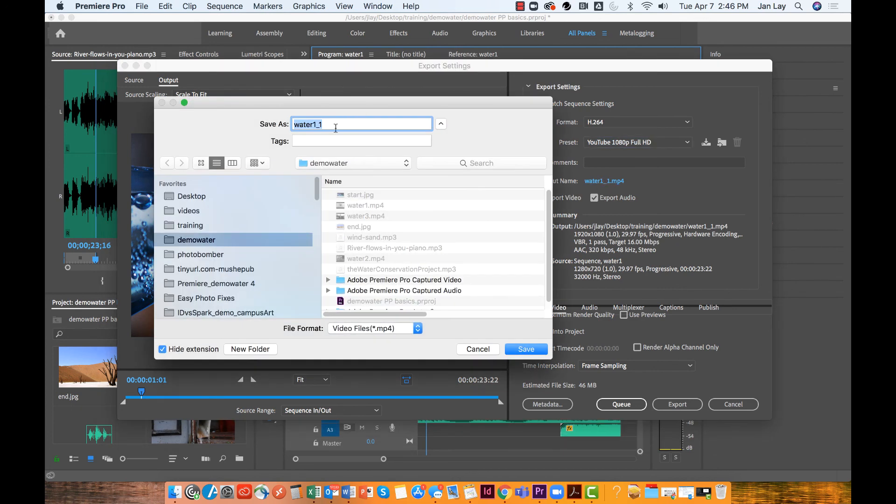
text(demo)
click(526, 349)
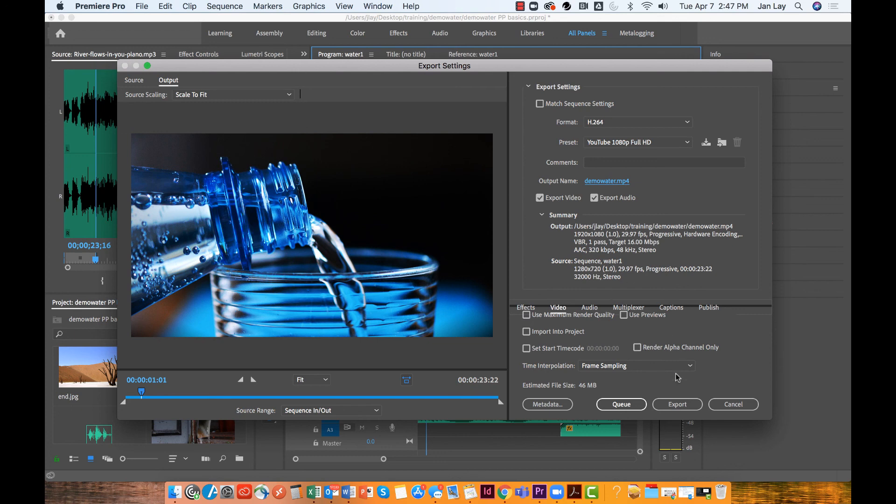
click(678, 406)
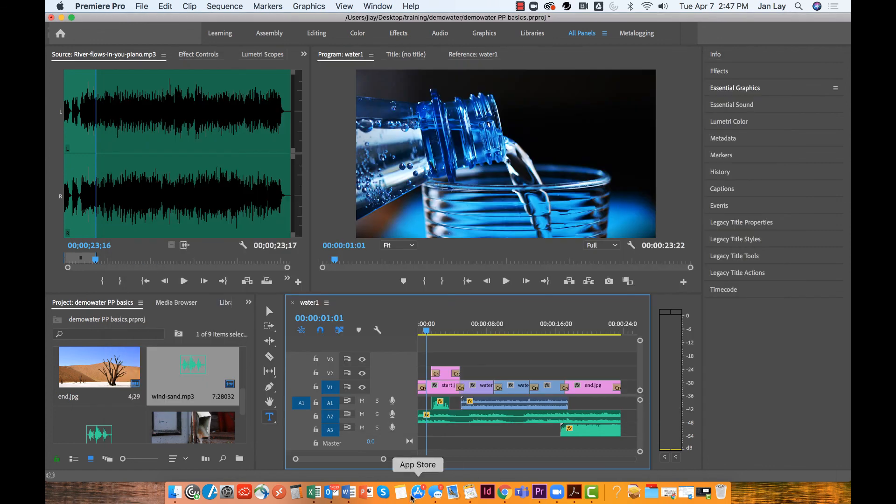
Switch to Finder, locate demowater.mp4 in the demowater folder, and play the exported video in QuickTime Player
click(176, 496)
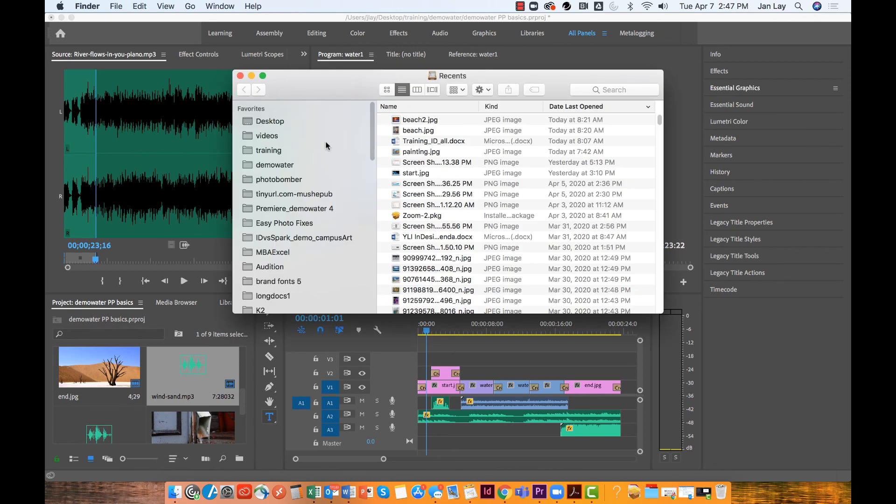
click(274, 165)
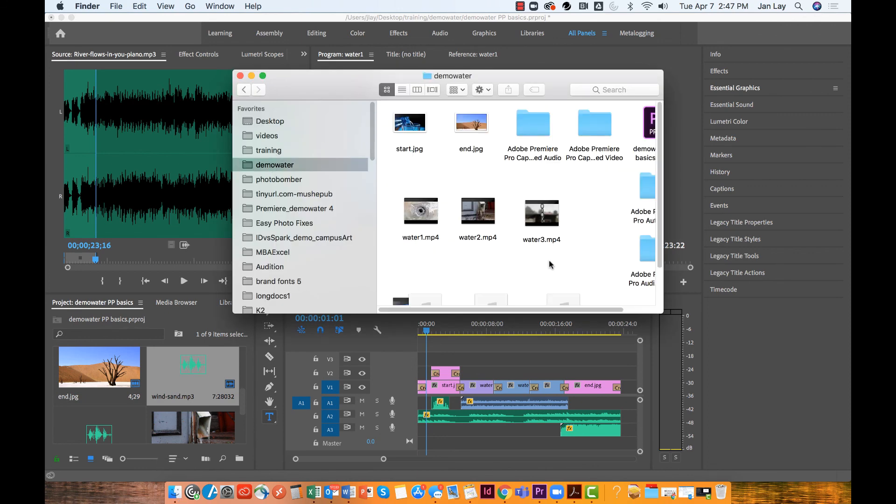
scroll(549, 261, right, 2)
scroll(549, 259, down, 3)
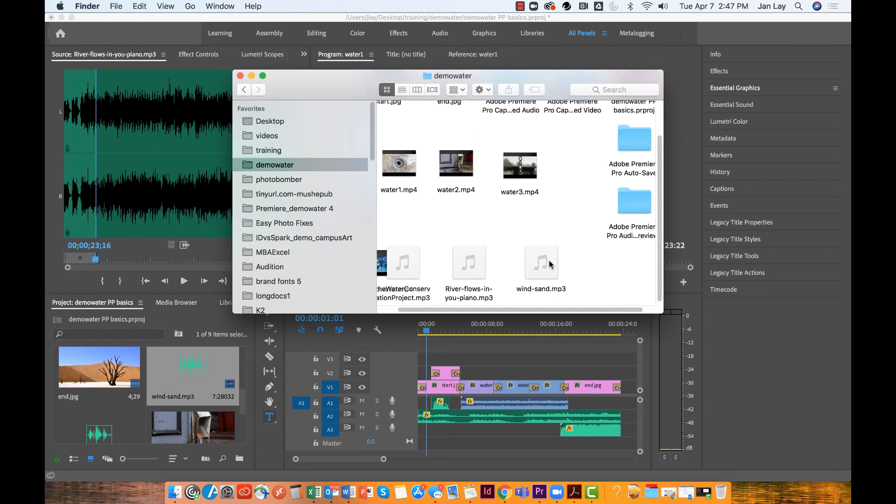
scroll(551, 263, left, 1)
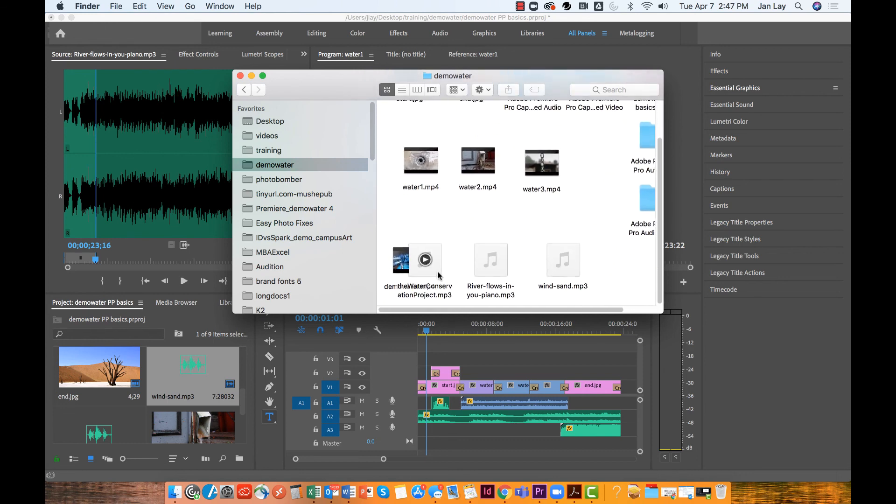
drag(424, 259, 493, 233)
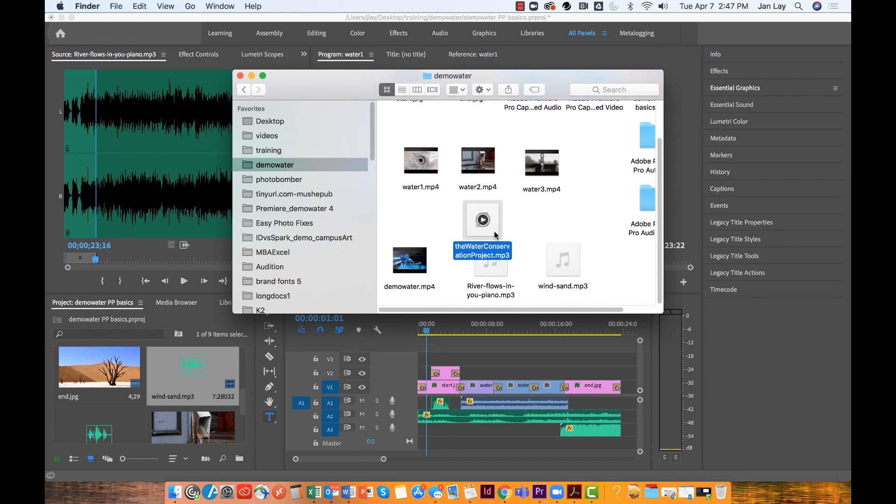
double_click(412, 268)
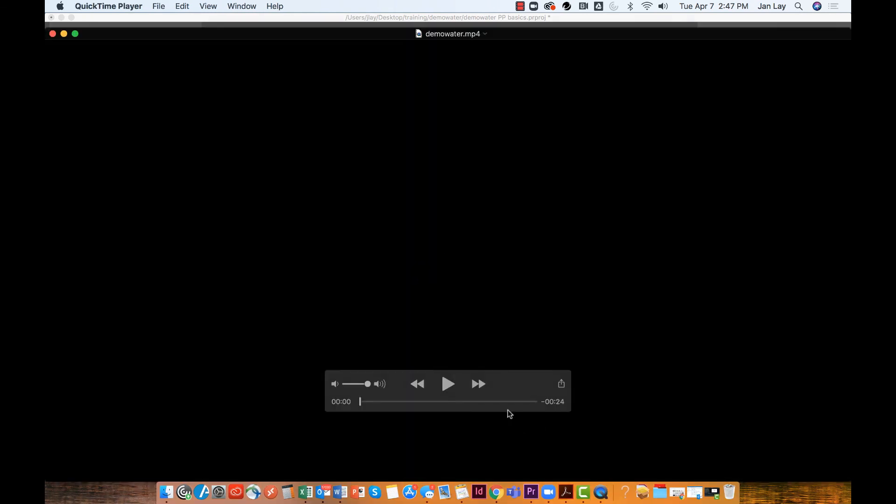
click(447, 384)
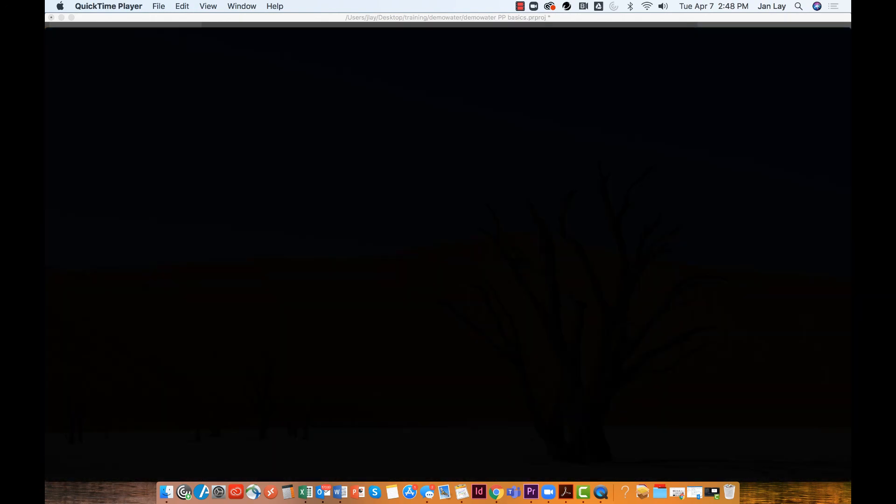
Switch back to Premiere Pro and save the project
click(531, 492)
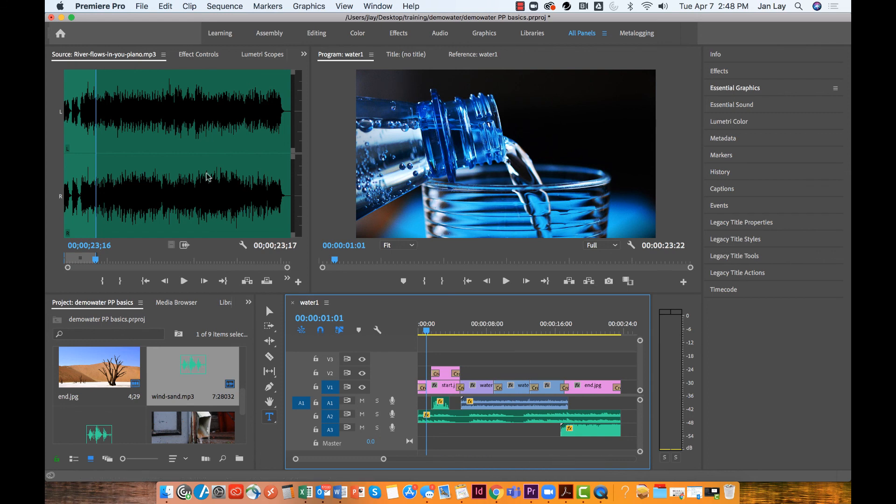
click(140, 5)
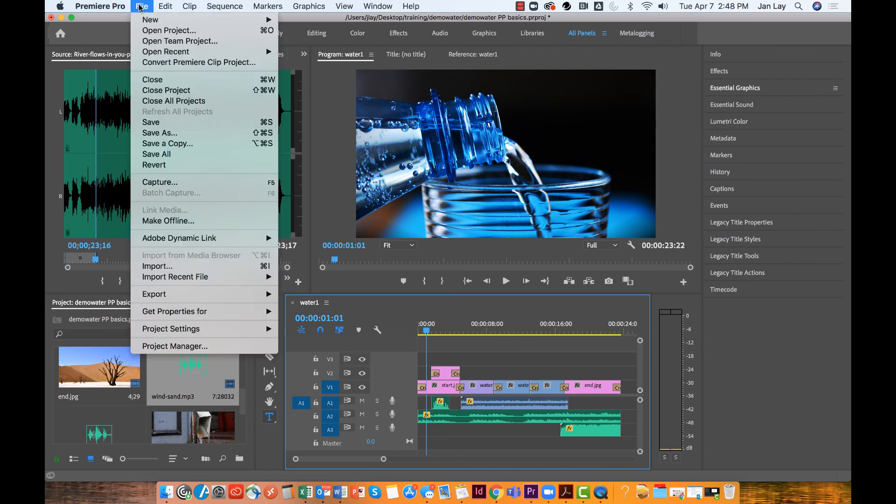
click(160, 123)
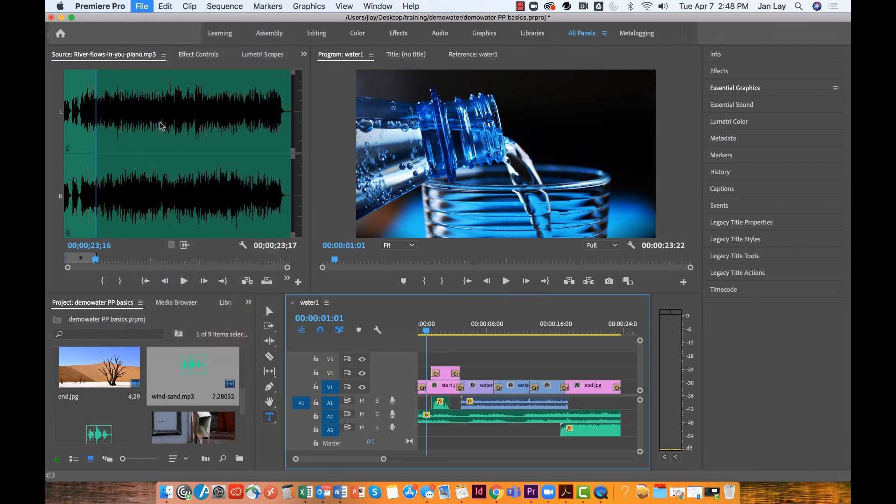